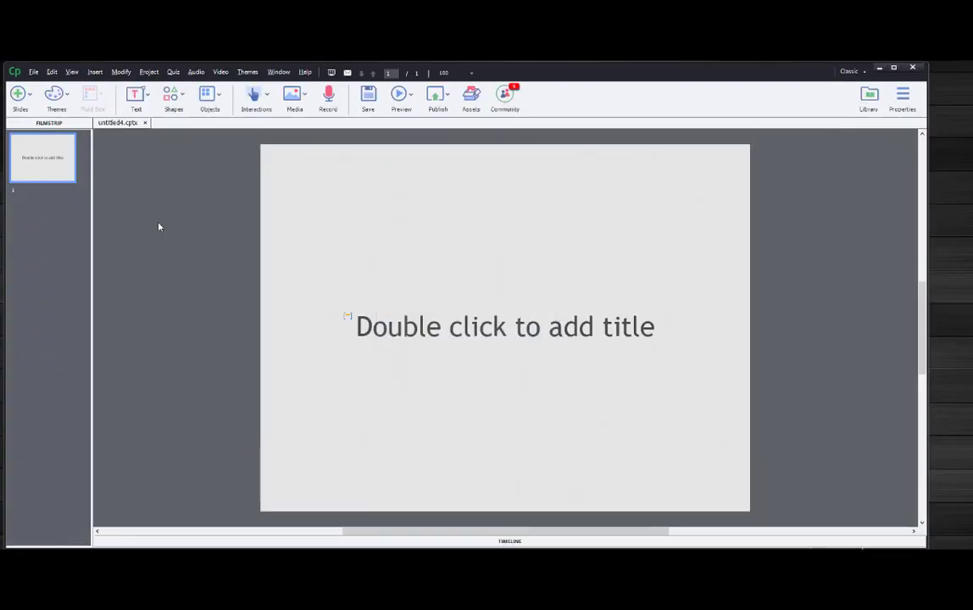
# Turn off hiding the selection rectangle for slide items in HTML5 in the project's publish settings
pyautogui.click(33, 72)
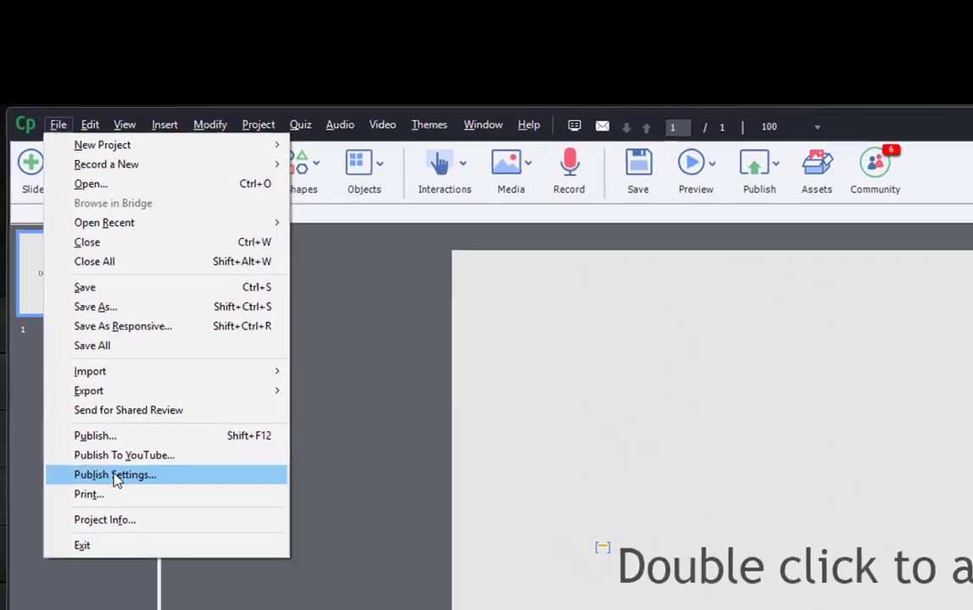
pyautogui.click(127, 522)
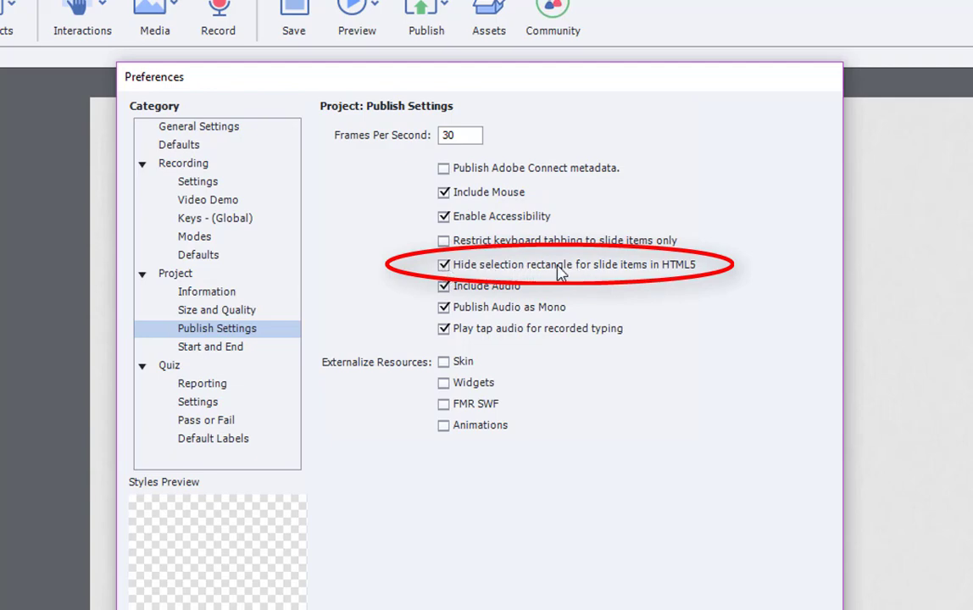
pyautogui.click(444, 265)
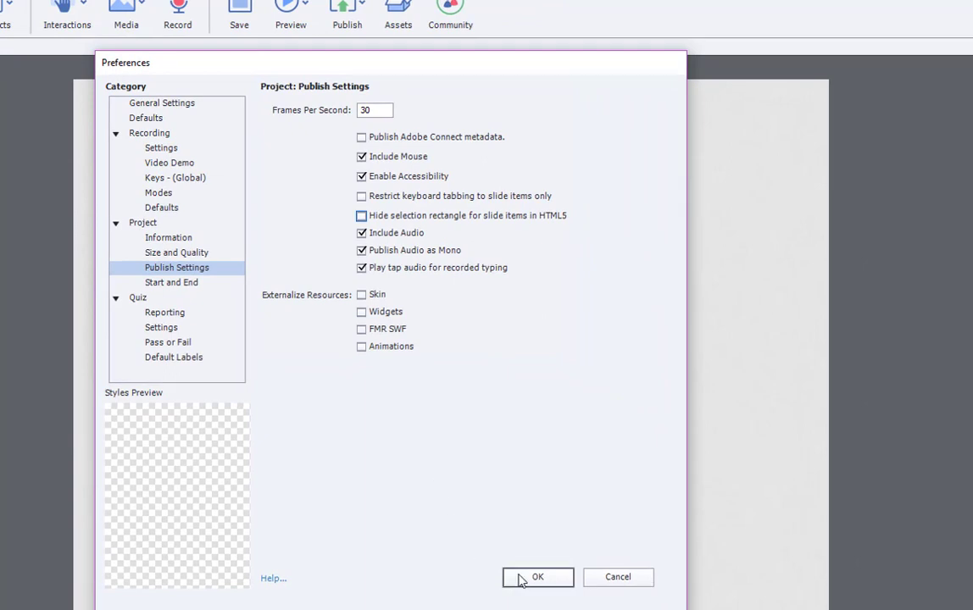
pyautogui.click(538, 577)
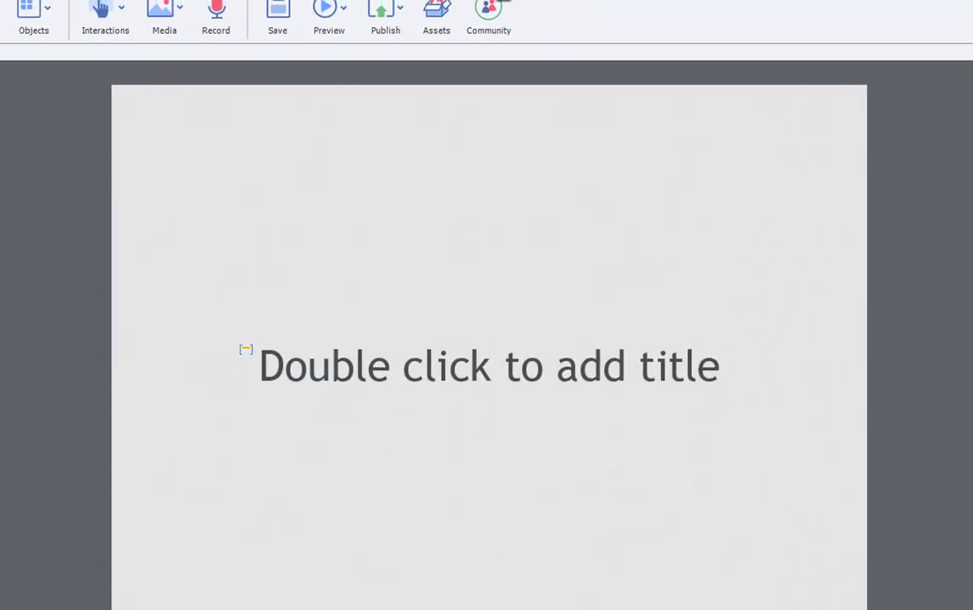
# Save the project as a Captivate file named testproject in the "Creating testing in captivate 2017" folder
pyautogui.click(23, 11)
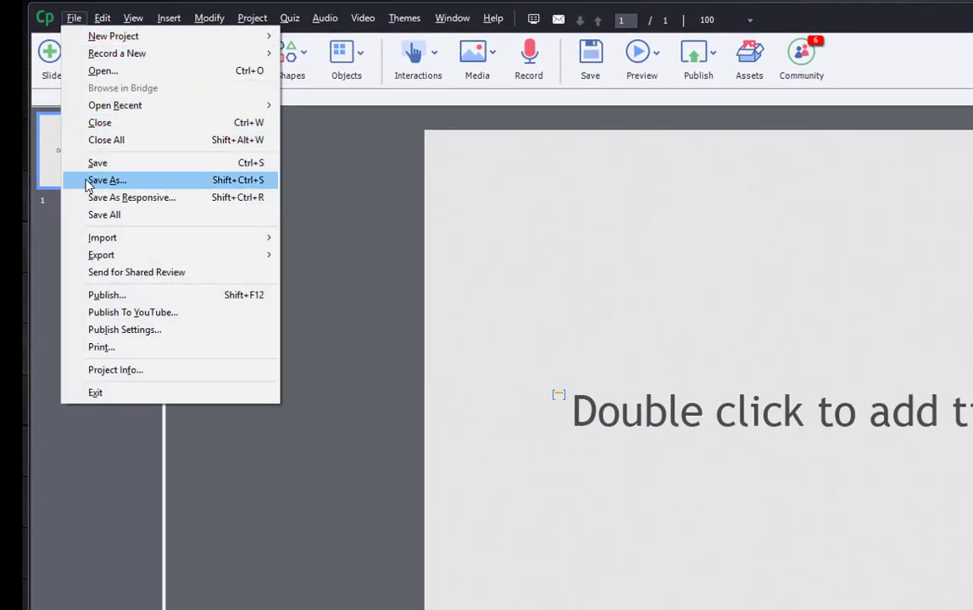
pyautogui.click(89, 162)
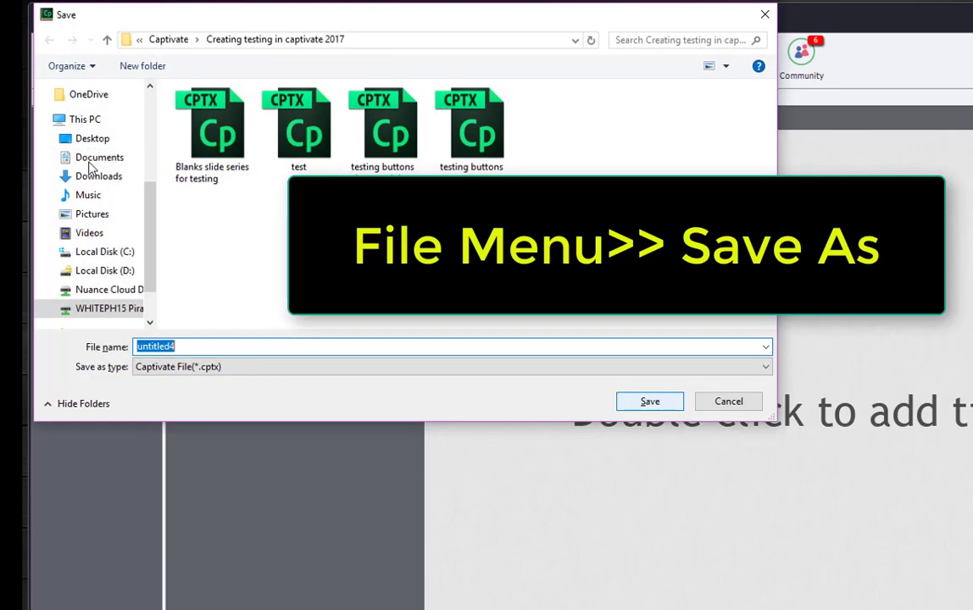
pyautogui.write('testpr')
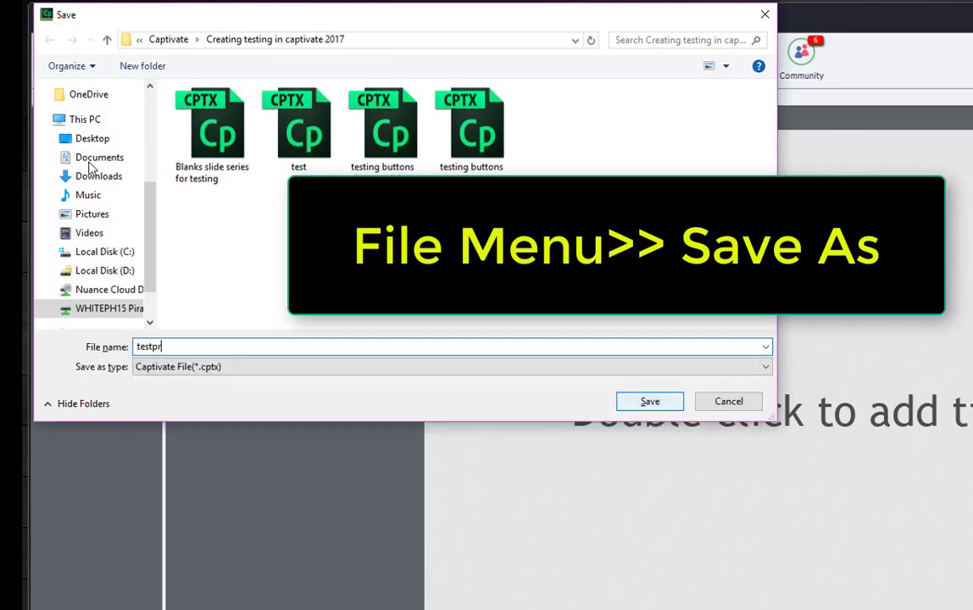
pyautogui.write('oject')
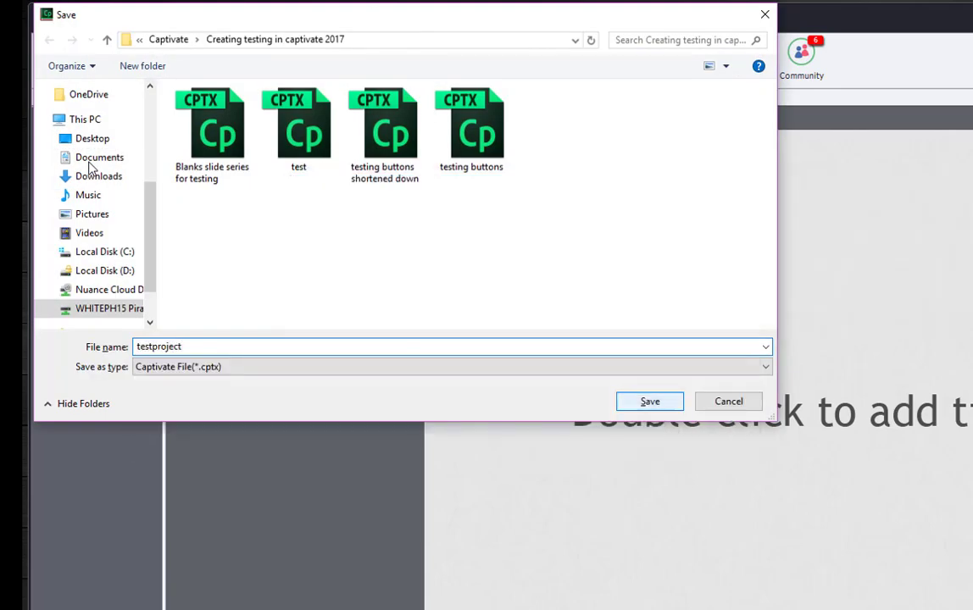
pyautogui.click(650, 403)
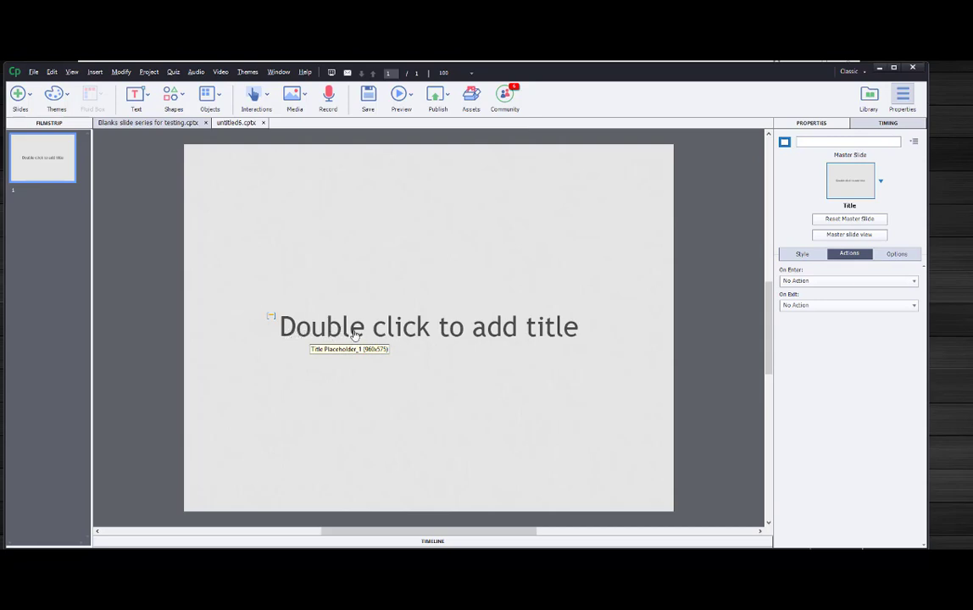
# Replace the title placeholder text on the first slide with "Title Slide"
pyautogui.doubleClick(399, 328)
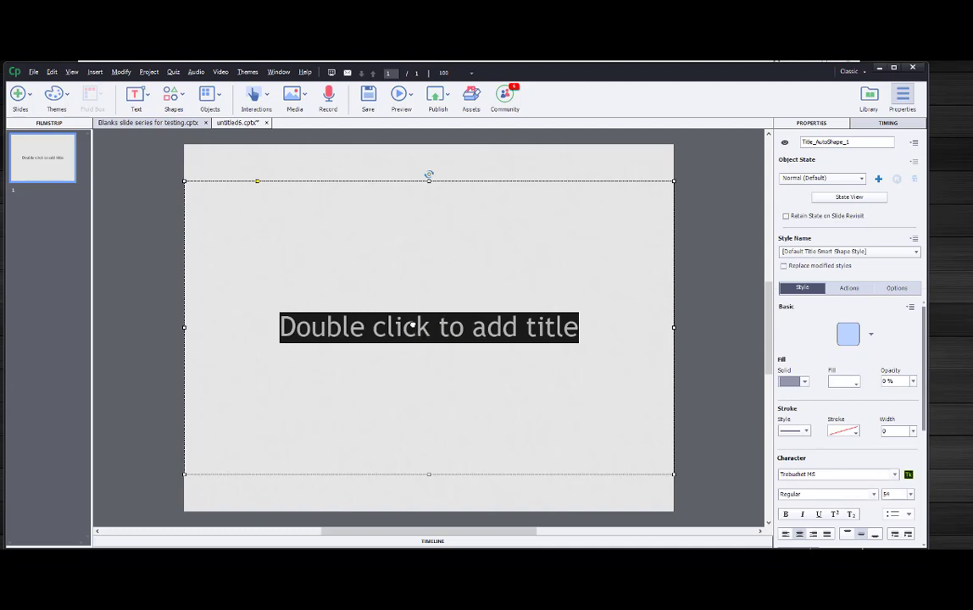
pyautogui.write('Title Slide')
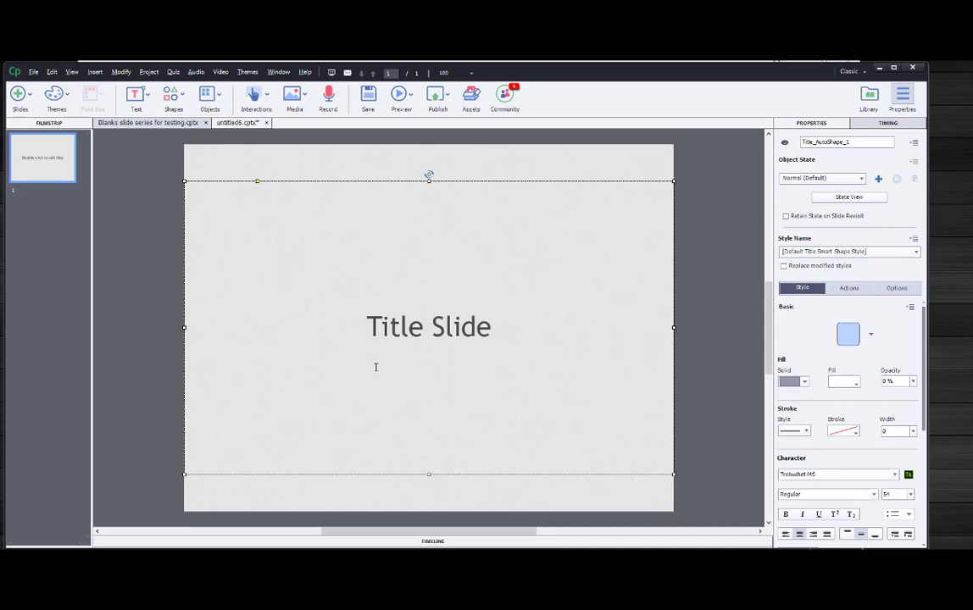
pyautogui.click(233, 203)
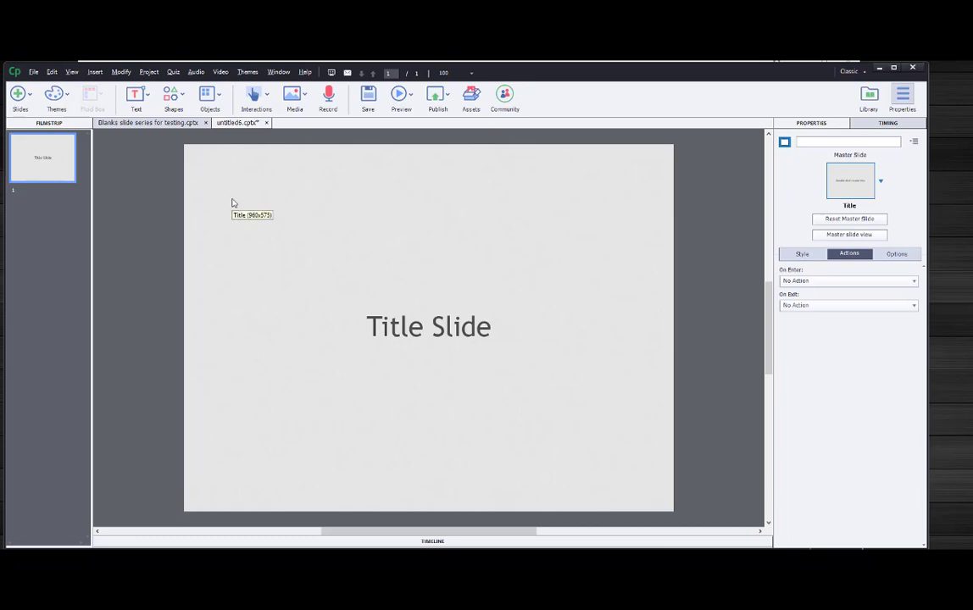
# Insert a new slide from the Content 02 master and title it "Slide 2"
pyautogui.click(94, 72)
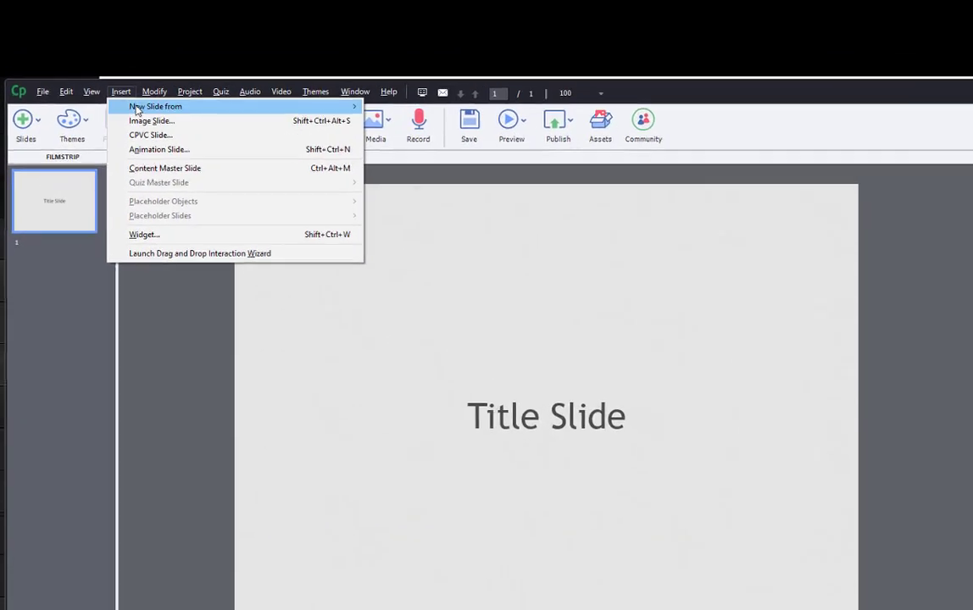
pyautogui.moveTo(135, 109)
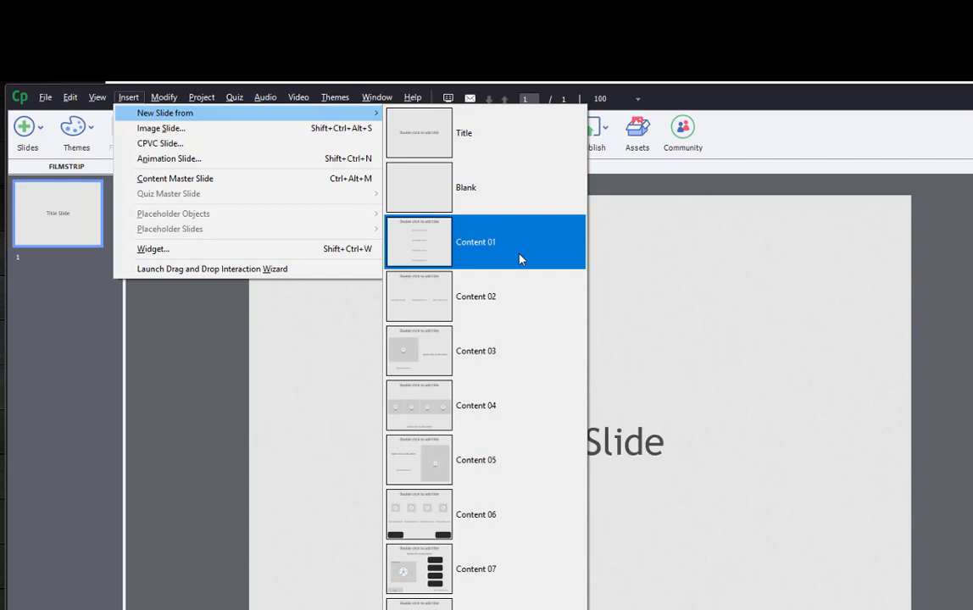
pyautogui.click(511, 297)
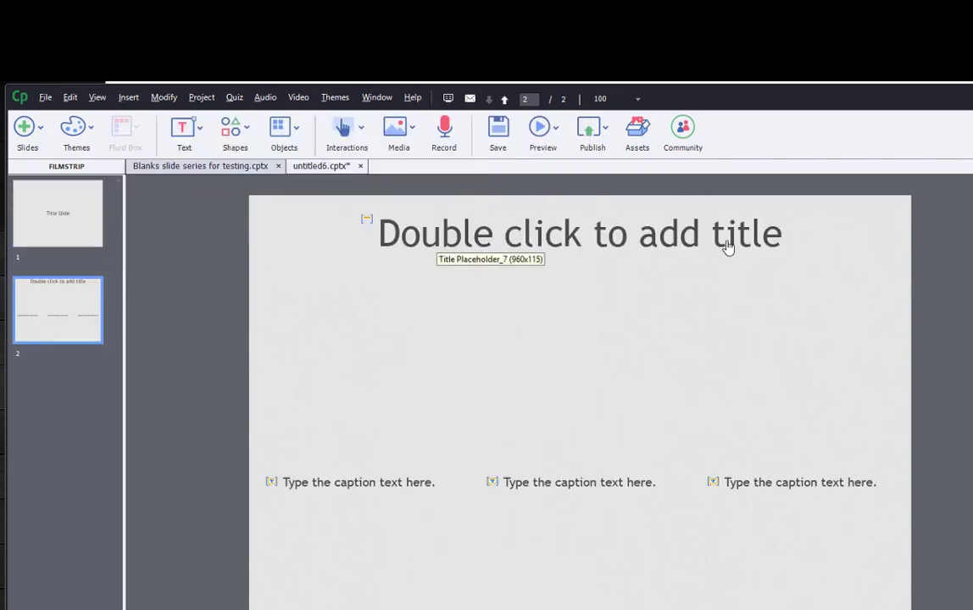
pyautogui.doubleClick(574, 245)
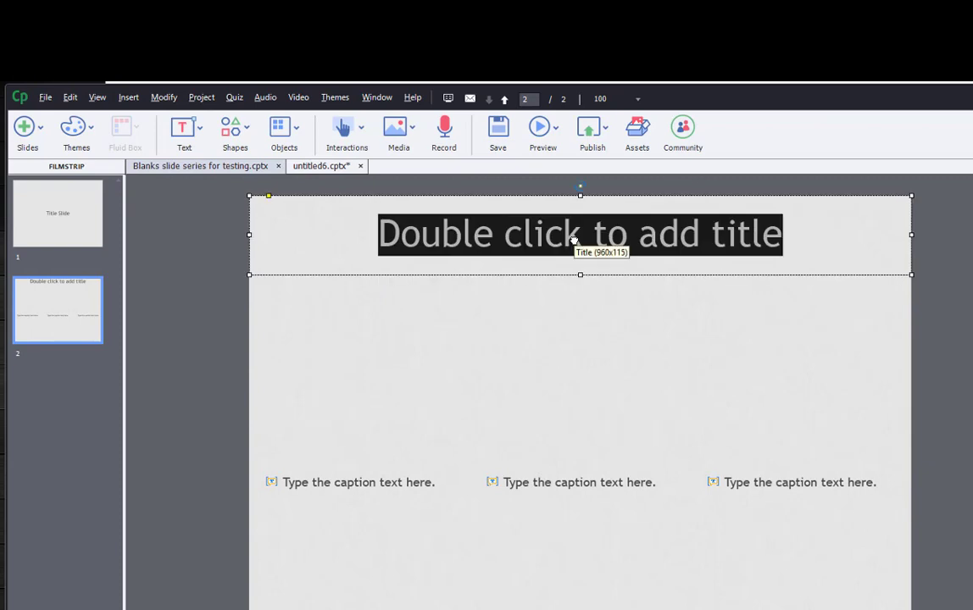
pyautogui.write('Slide 2')
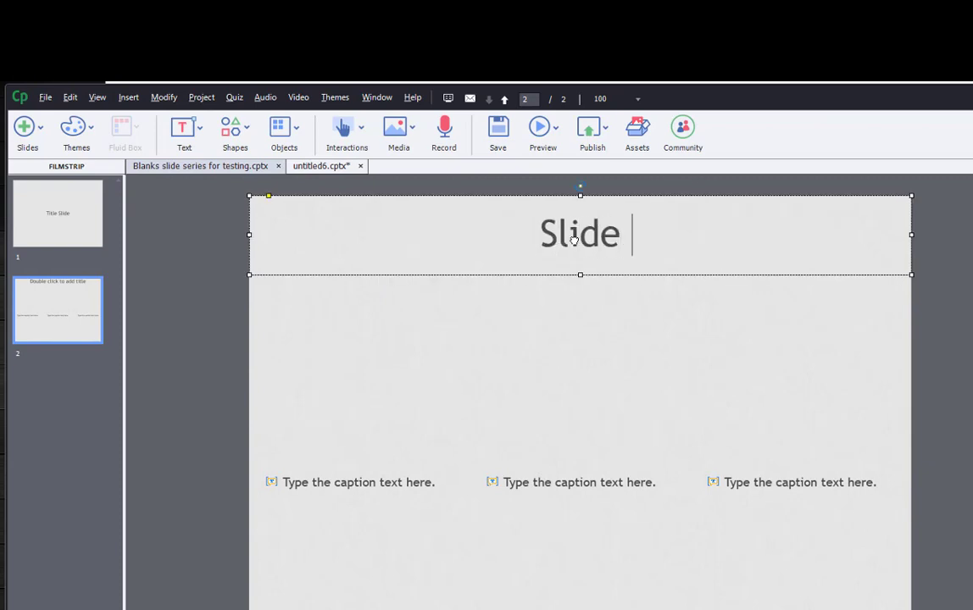
# Replace the first of the three caption placeholders on slide 2 with "This is the second slide"
pyautogui.doubleClick(327, 482)
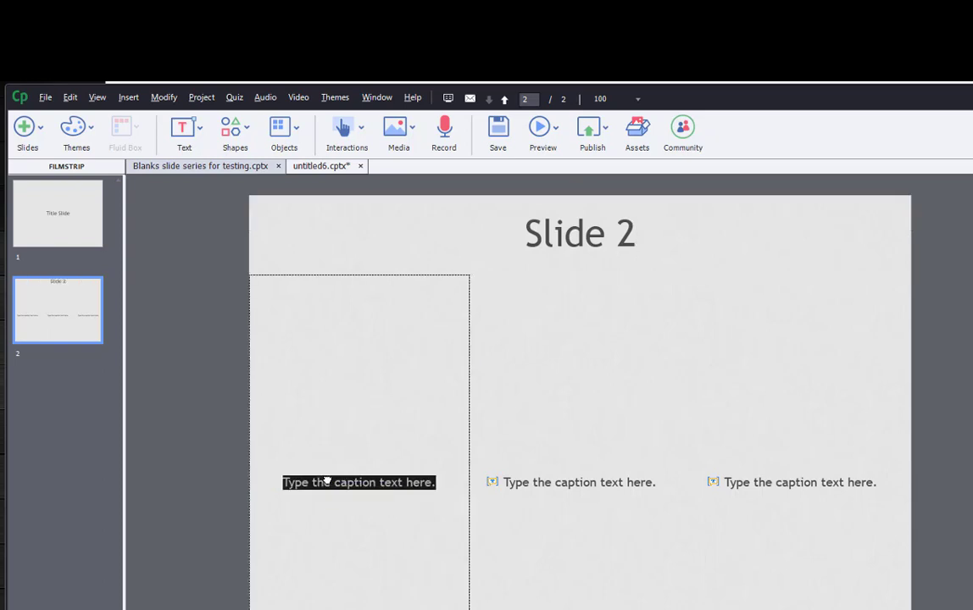
pyautogui.write('This is the second s')
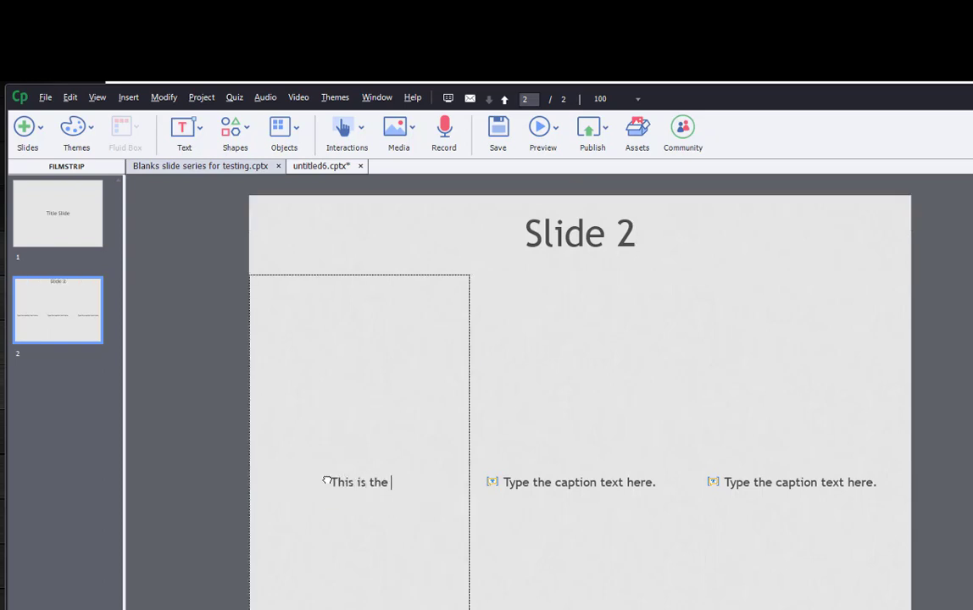
pyautogui.write('lide')
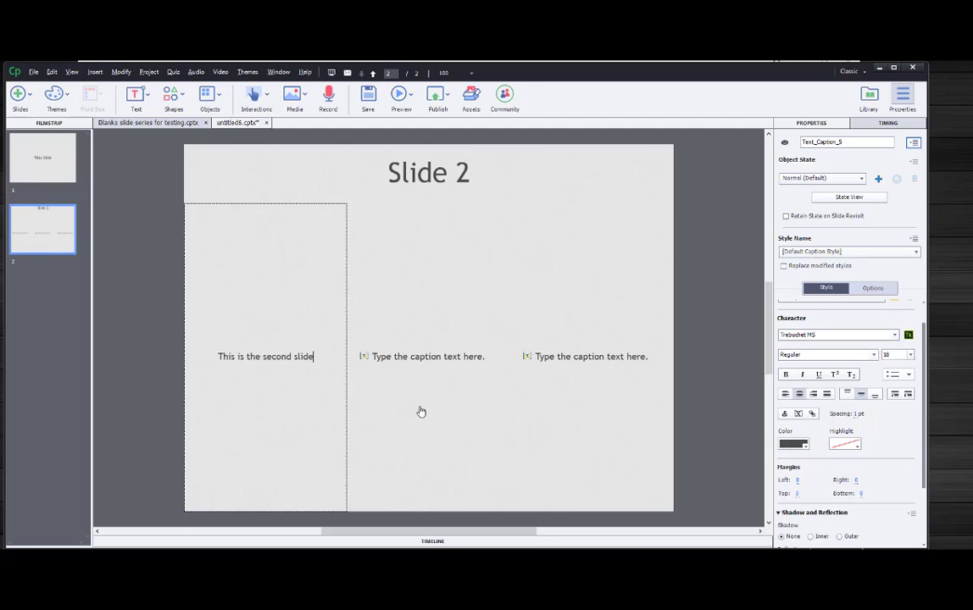
pyautogui.click(298, 212)
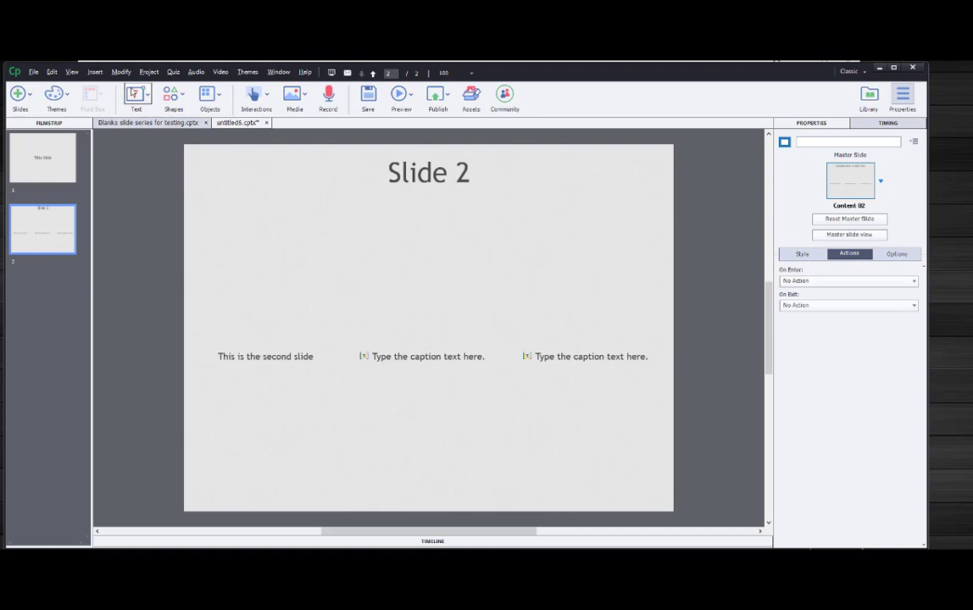
# Insert a new slide from the Blank master after slide 2
pyautogui.click(95, 72)
pyautogui.moveTo(116, 88)
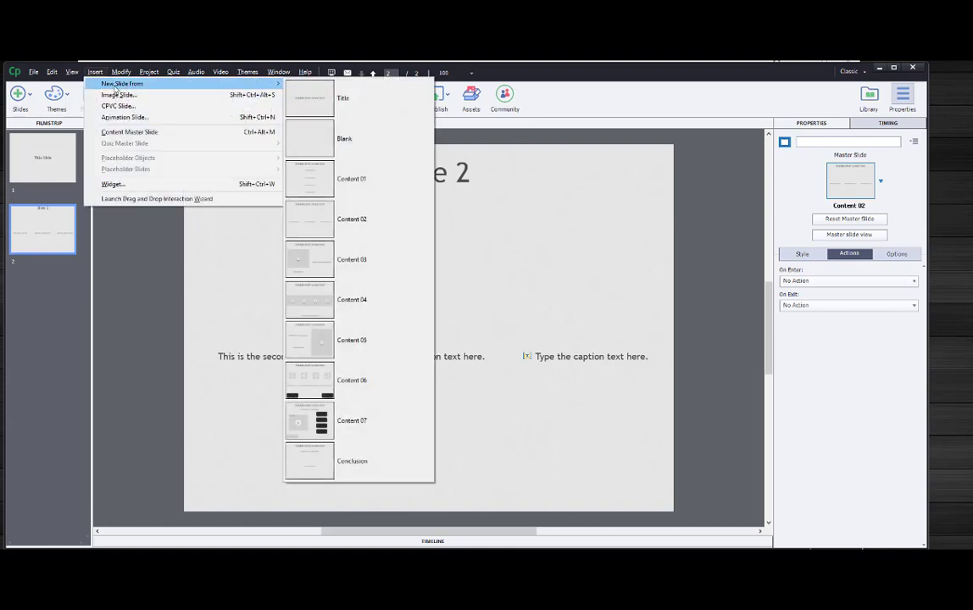
pyautogui.click(339, 146)
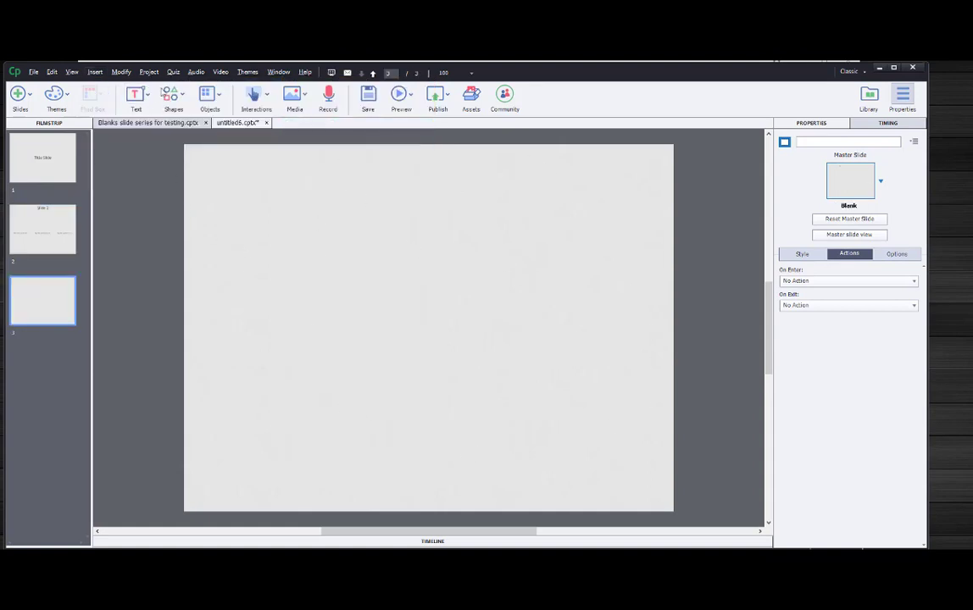
# Draw a rectangle of about 965 x 722 covering the whole blank slide and fill it with dark blue
pyautogui.click(173, 98)
pyautogui.click(222, 170)
pyautogui.moveTo(607, 491); pyautogui.dragTo(672, 506)
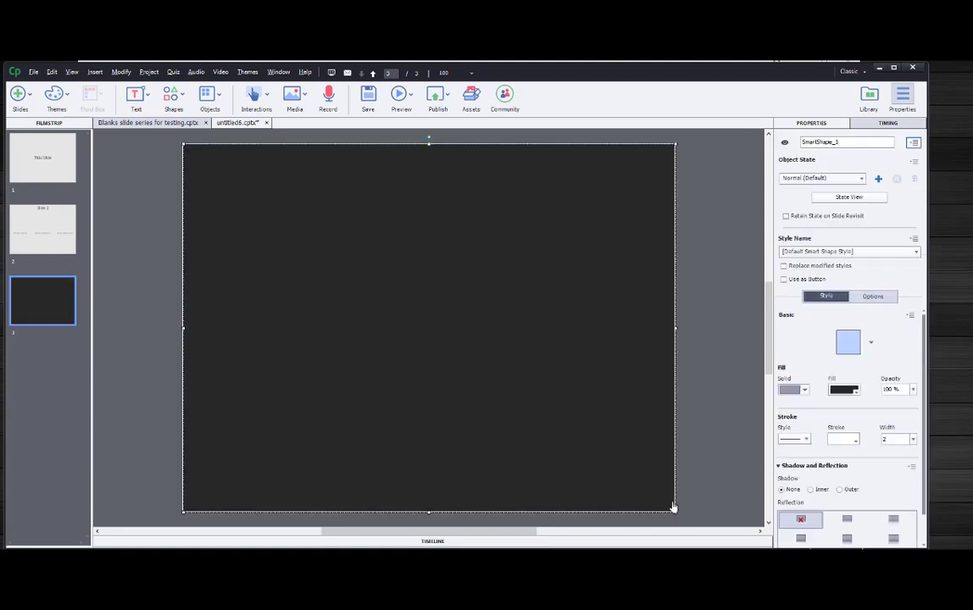
pyautogui.click(855, 392)
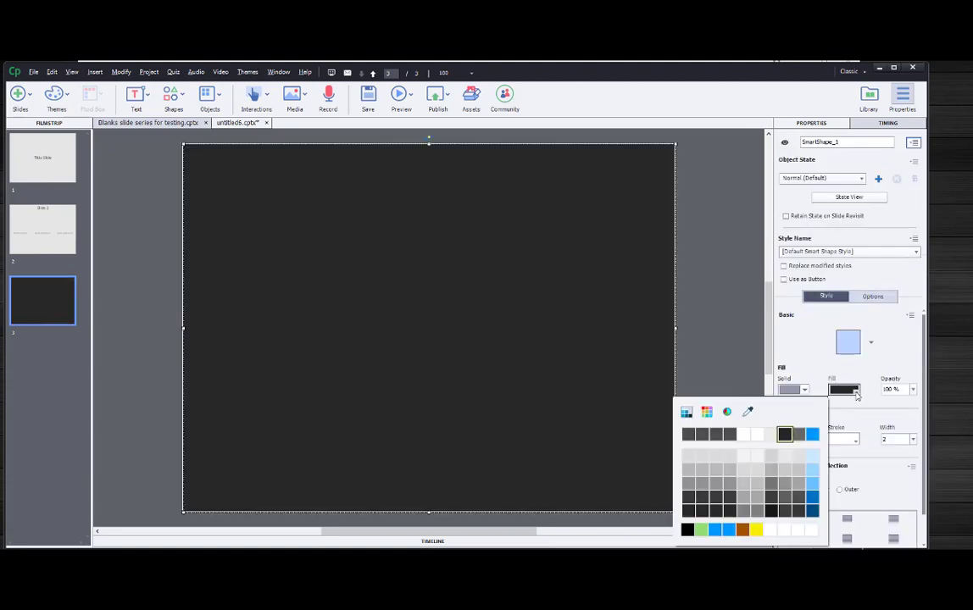
pyautogui.click(812, 502)
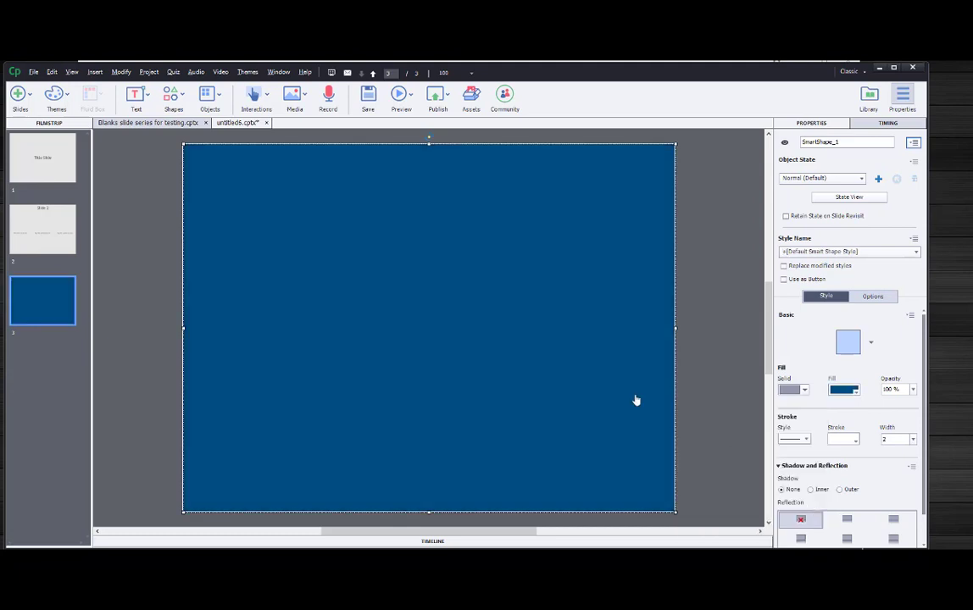
pyautogui.click(140, 231)
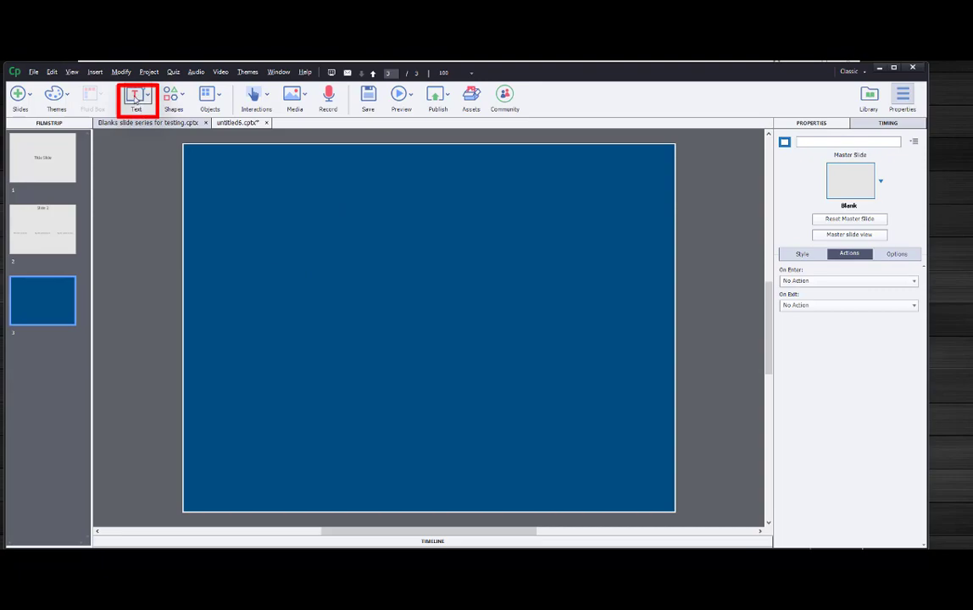
# Add a text caption reading "Slide 3" on the blue slide
pyautogui.click(135, 100)
pyautogui.click(151, 126)
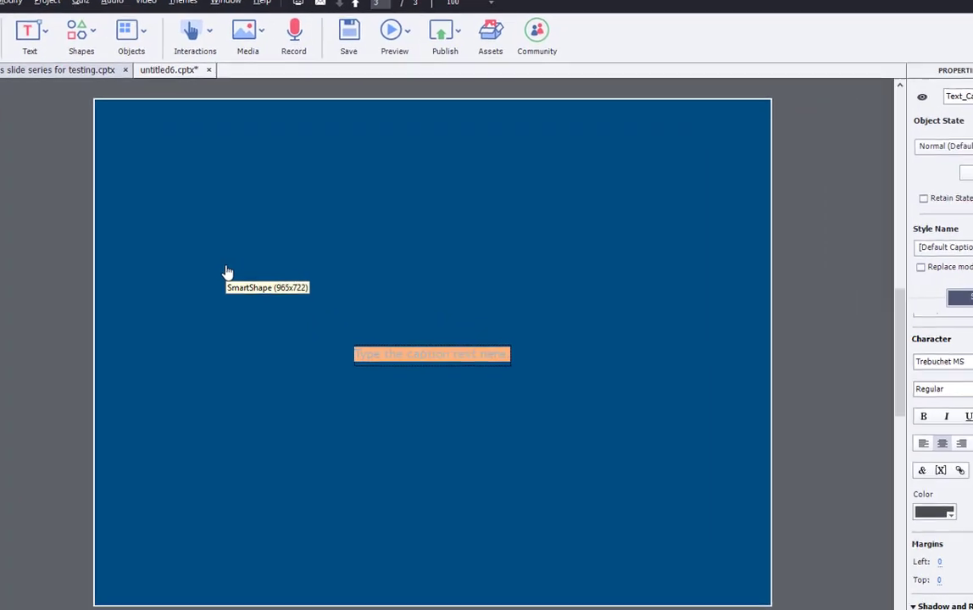
pyautogui.press('BackSpace')
pyautogui.write('Slide 3')
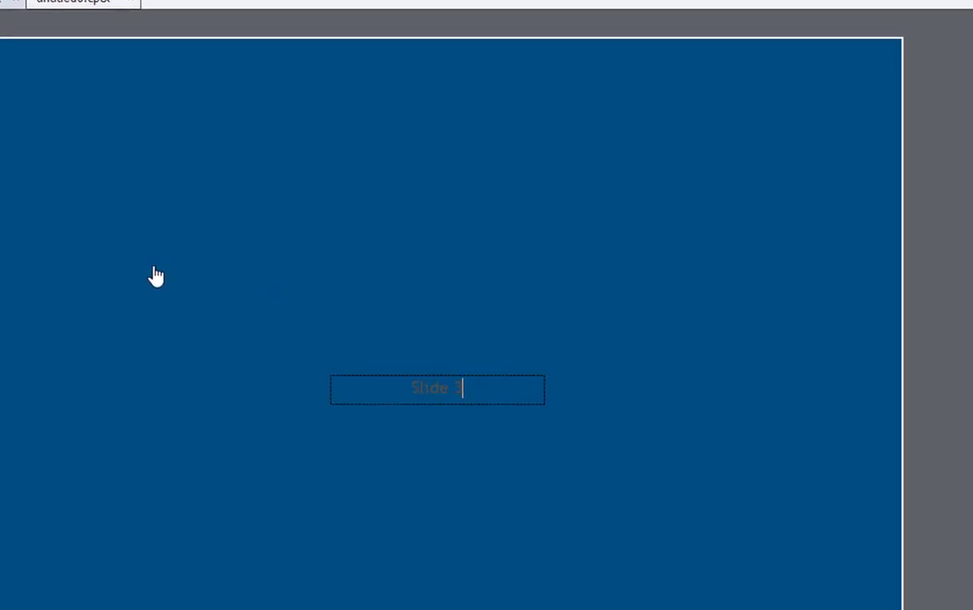
# Format the "Slide 3" caption text with yellow color and a font size of 48
pyautogui.hotkey('shift', 'Left')
pyautogui.hotkey('shift', 'Left')
pyautogui.hotkey('shift', 'Left')
pyautogui.hotkey('shift', 'Left')
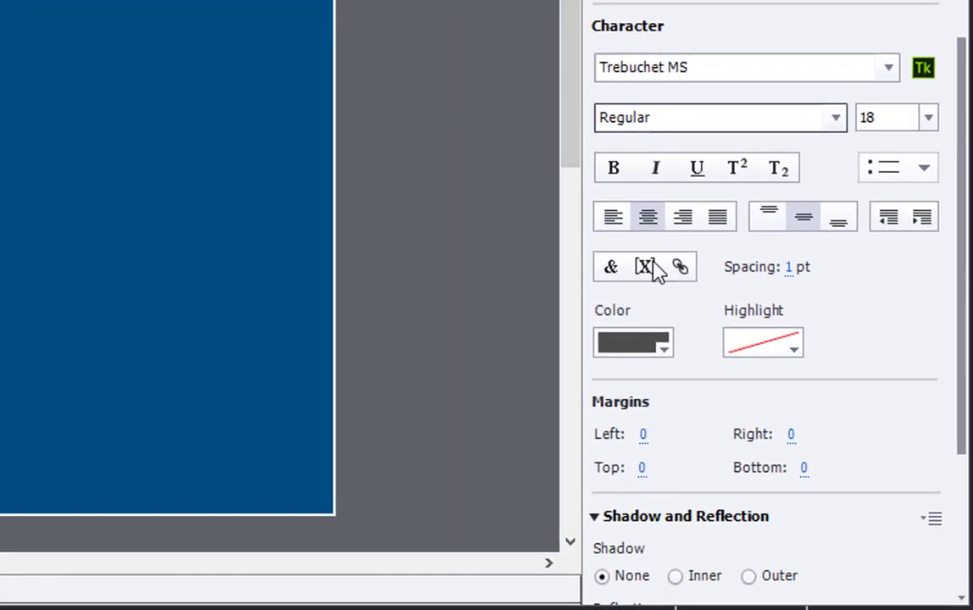
pyautogui.click(665, 354)
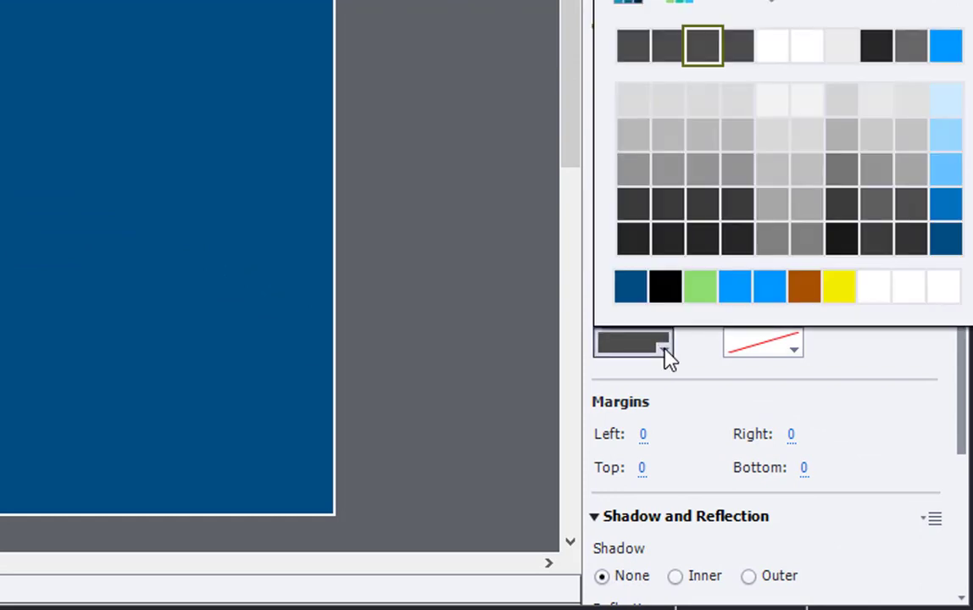
pyautogui.click(835, 295)
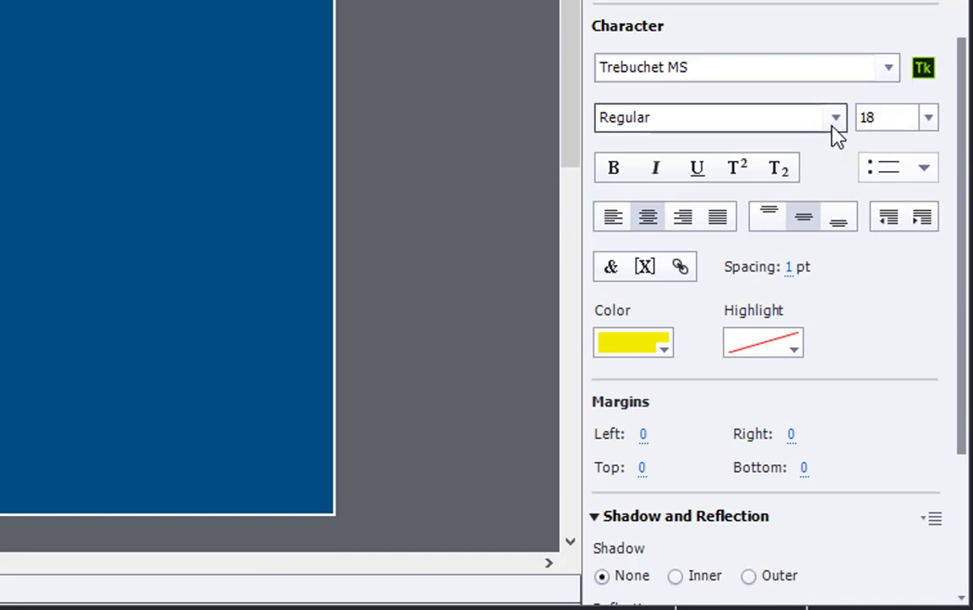
pyautogui.click(929, 121)
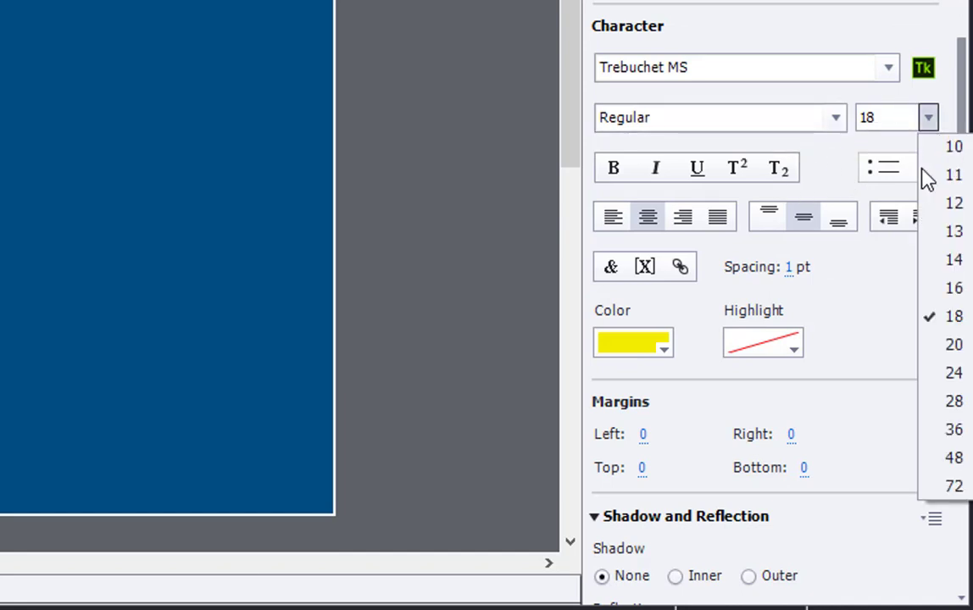
pyautogui.click(942, 429)
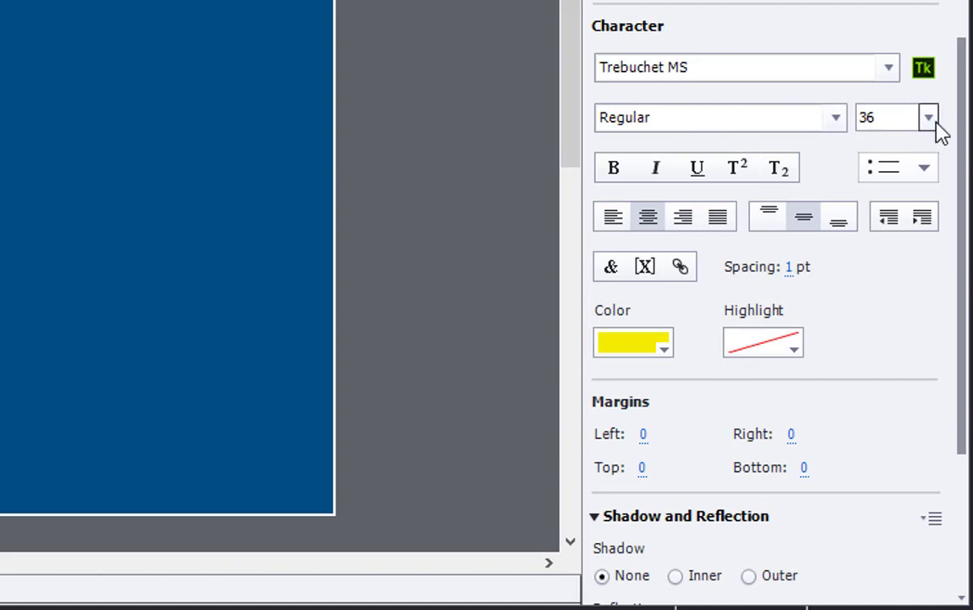
pyautogui.click(929, 120)
pyautogui.click(953, 459)
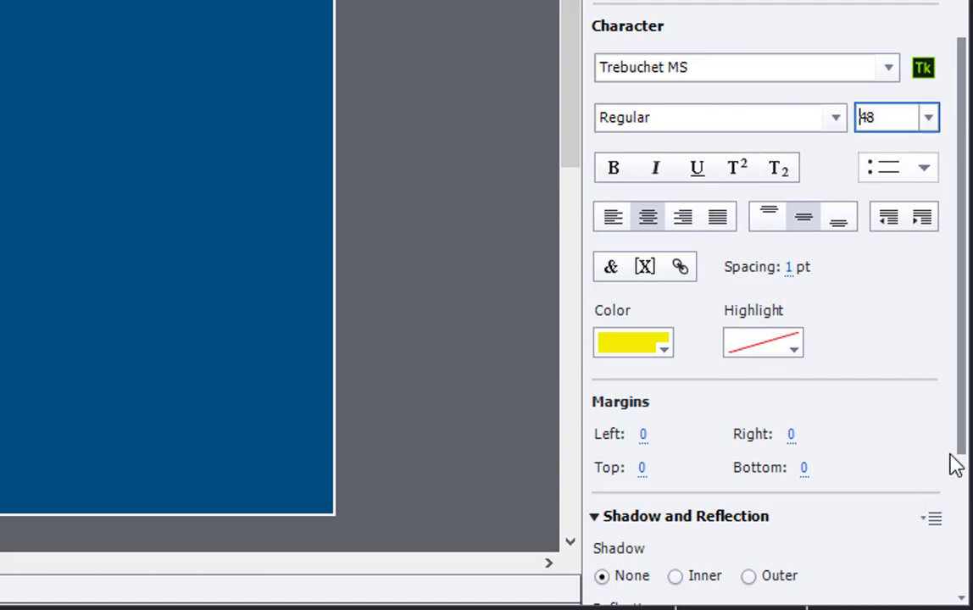
# Make the "Slide 3" caption text bold and select the caption as an object
pyautogui.click(614, 168)
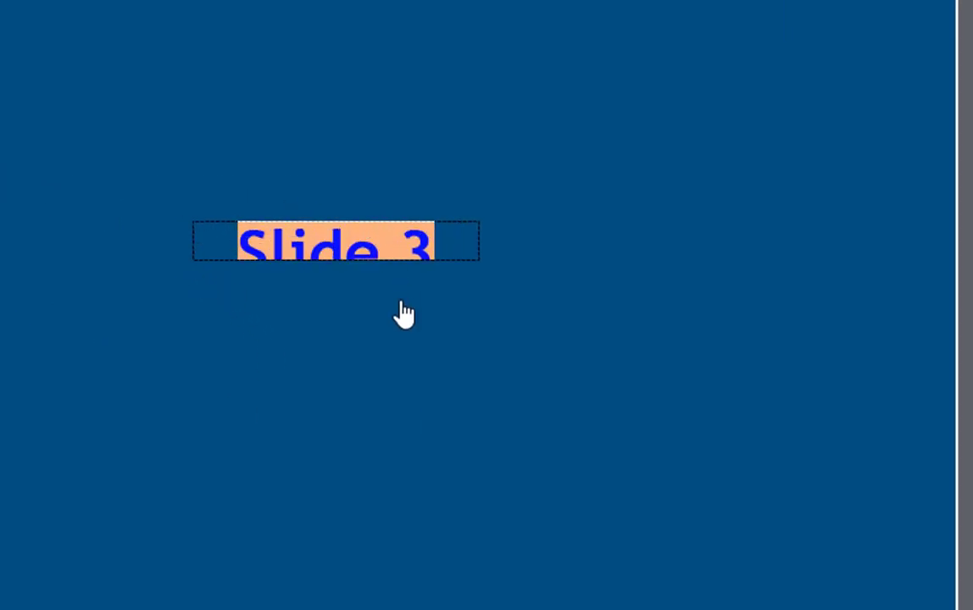
pyautogui.click(432, 294)
pyautogui.click(413, 250)
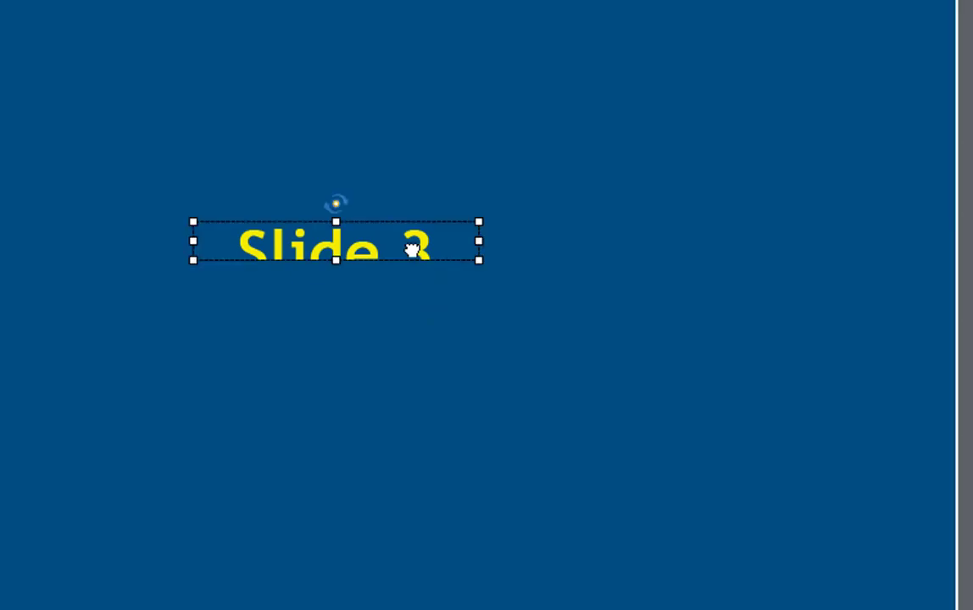
# Enlarge the "Slide 3" caption box until the whole text fits and move it to the top centre of the slide
pyautogui.moveTo(499, 273); pyautogui.dragTo(644, 288)
pyautogui.moveTo(485, 258); pyautogui.dragTo(465, 144)
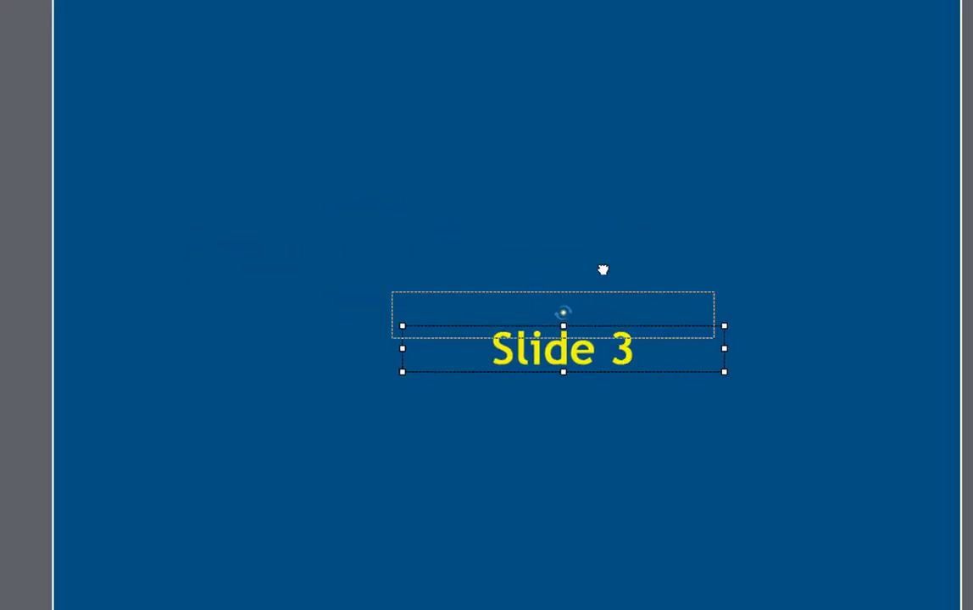
pyautogui.moveTo(603, 269); pyautogui.dragTo(531, 53)
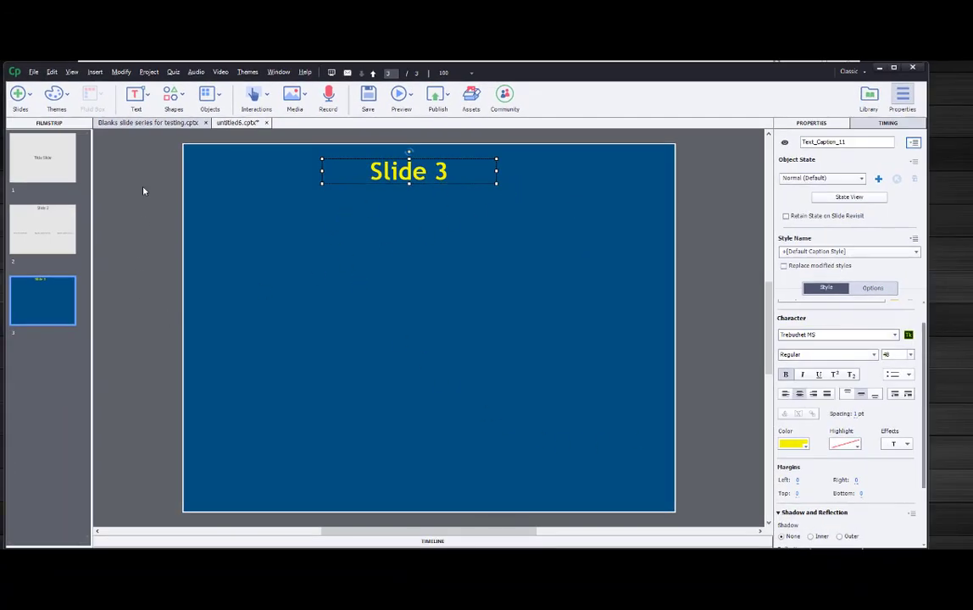
# Insert another text caption on the blue slide below the "Slide 3" title
pyautogui.click(135, 95)
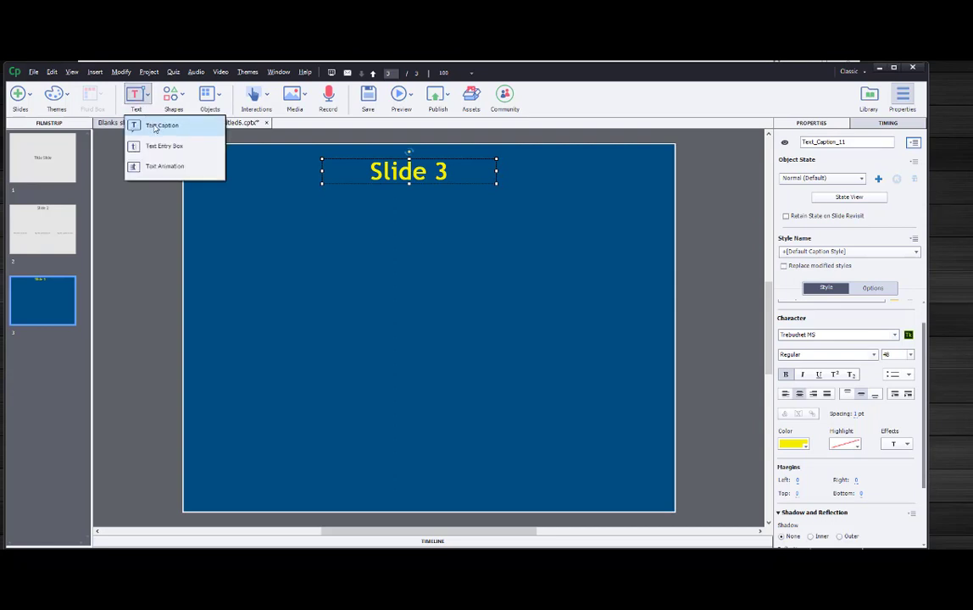
pyautogui.click(154, 128)
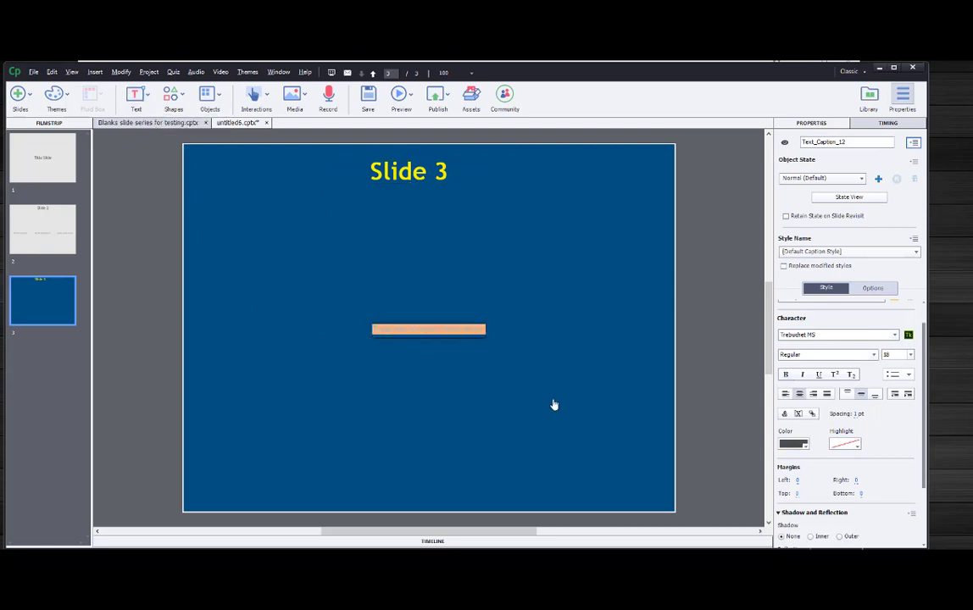
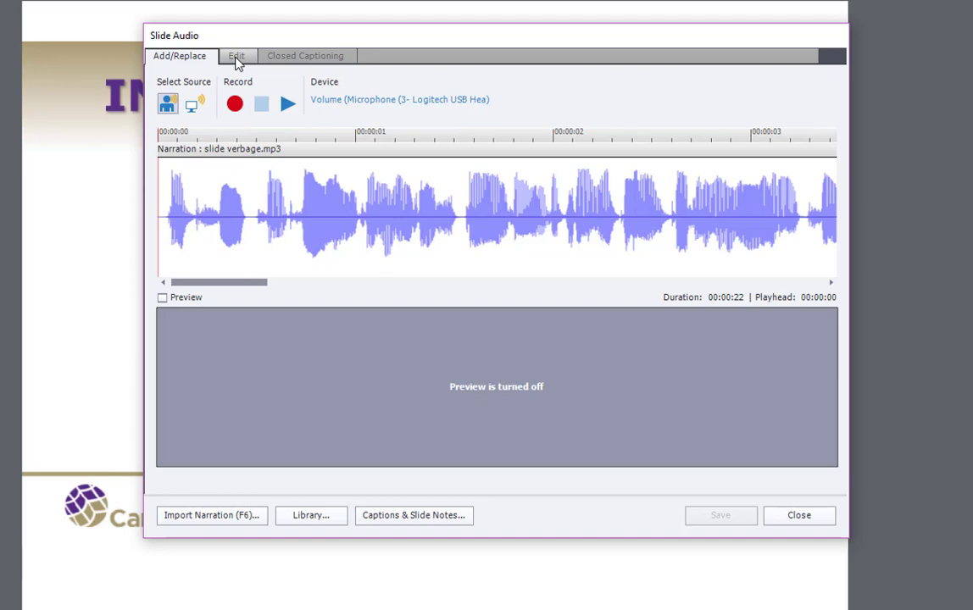
# Lower the volume of the slide verbage.mp3 narration and play back part of the adjusted audio
pyautogui.click(237, 57)
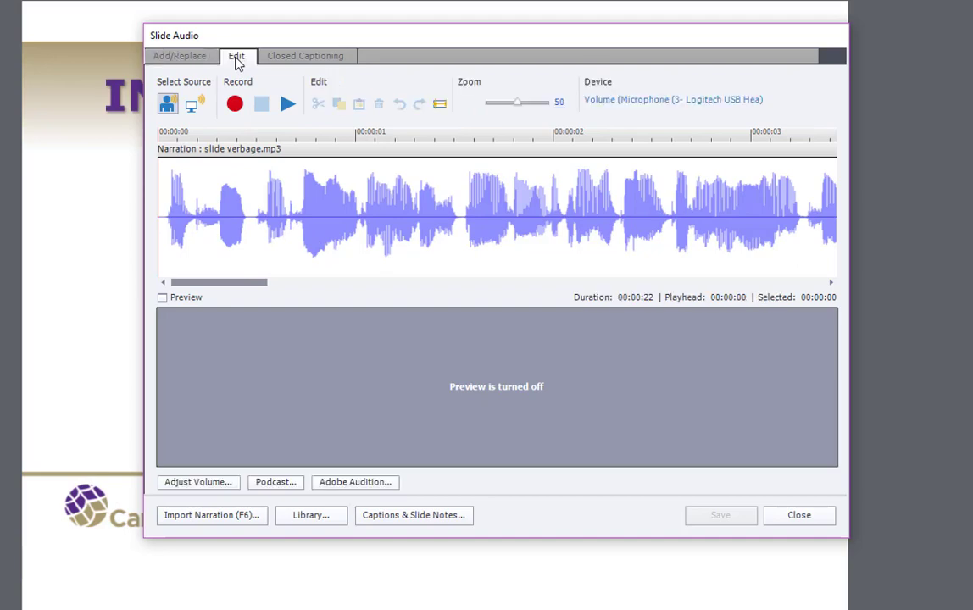
pyautogui.click(217, 483)
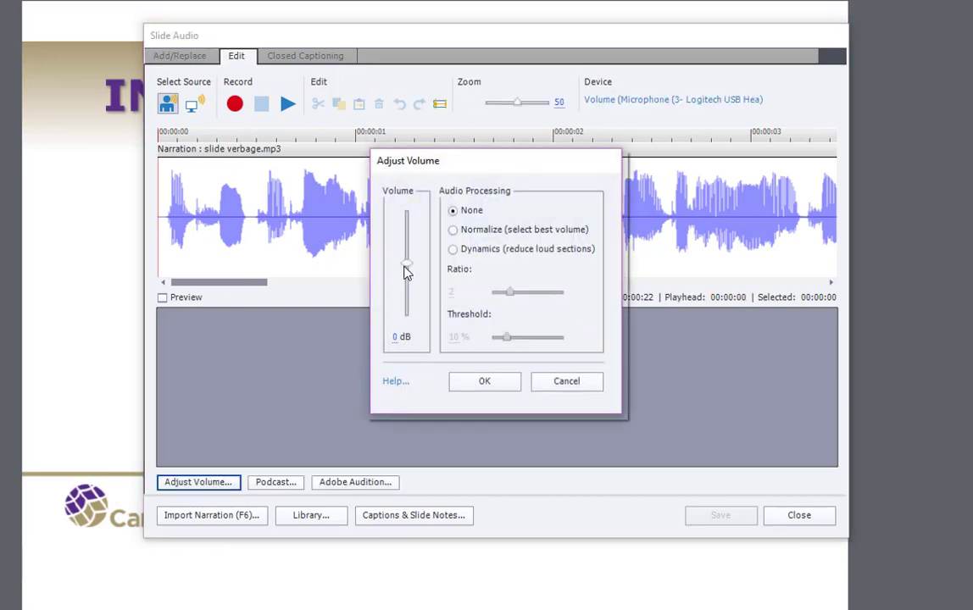
pyautogui.moveTo(406, 266); pyautogui.dragTo(408, 292)
pyautogui.click(464, 382)
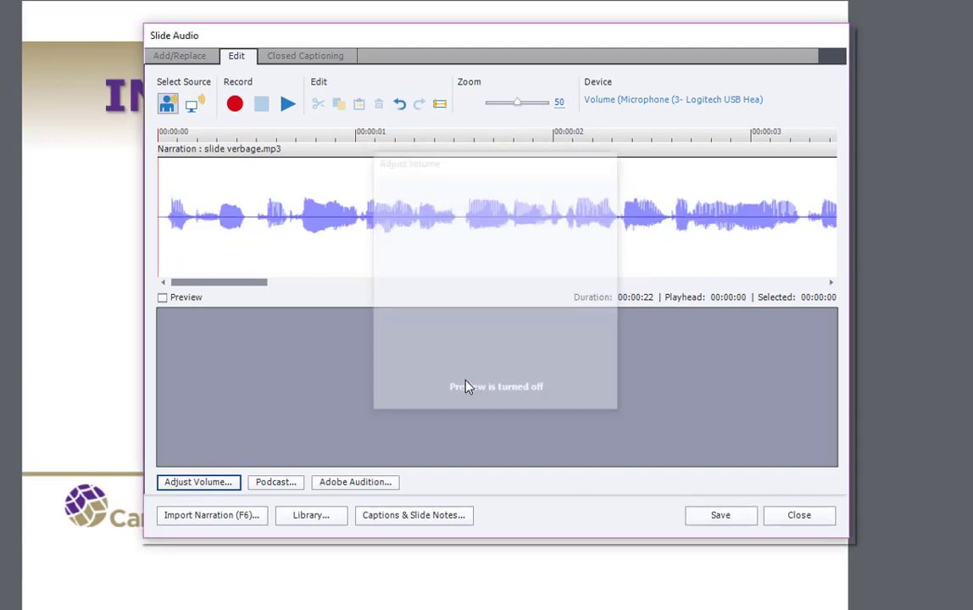
pyautogui.click(288, 104)
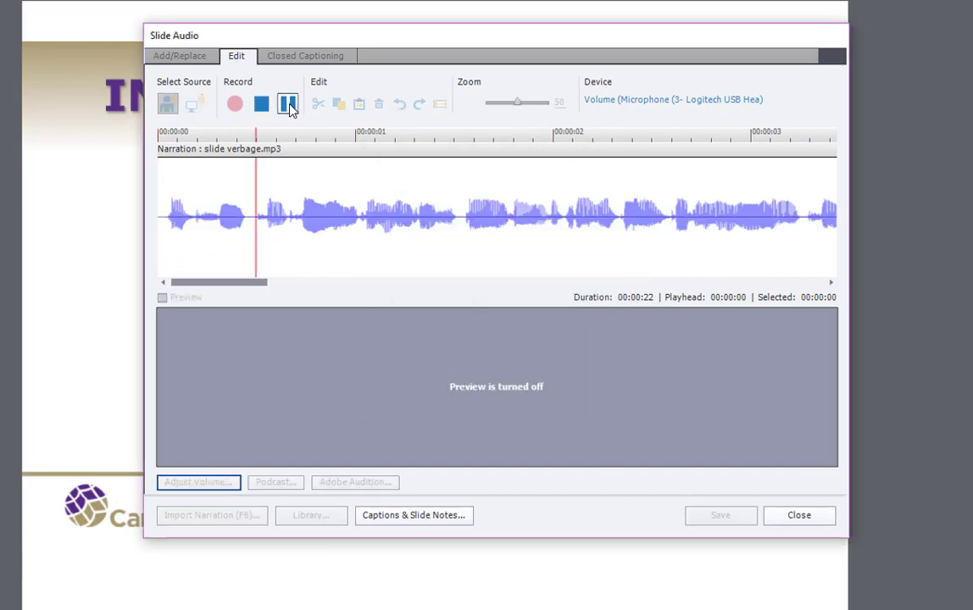
pyautogui.click(261, 104)
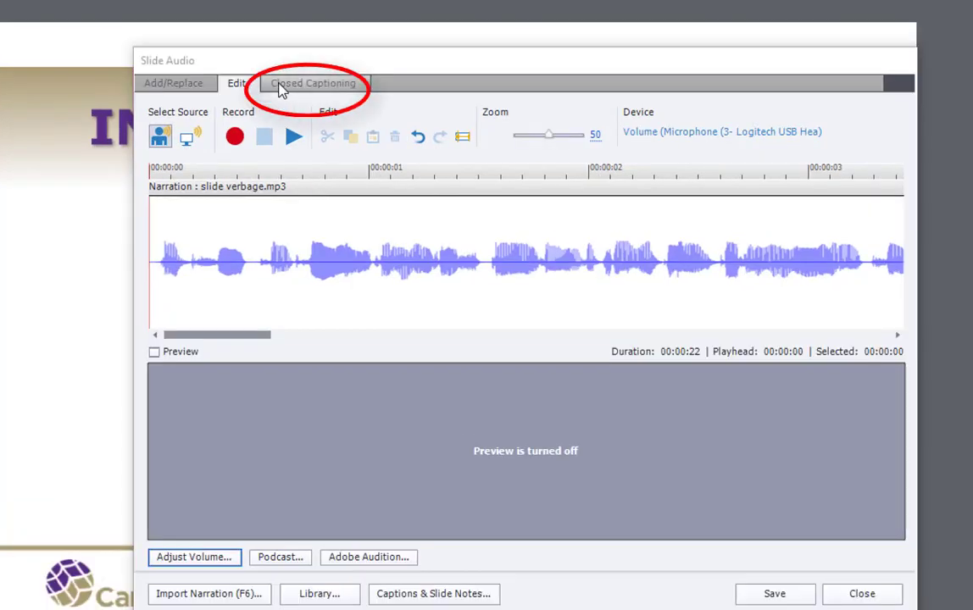
# Add an opening closed caption: "A key component in understanding the job market in any location is to have a firm understanding of the local economy."
pyautogui.click(293, 89)
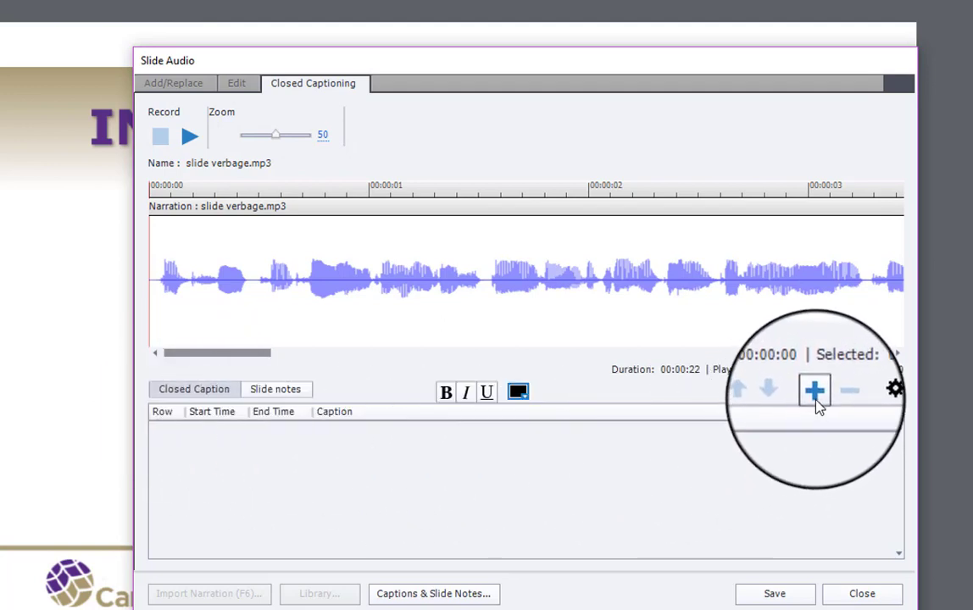
pyautogui.click(155, 295)
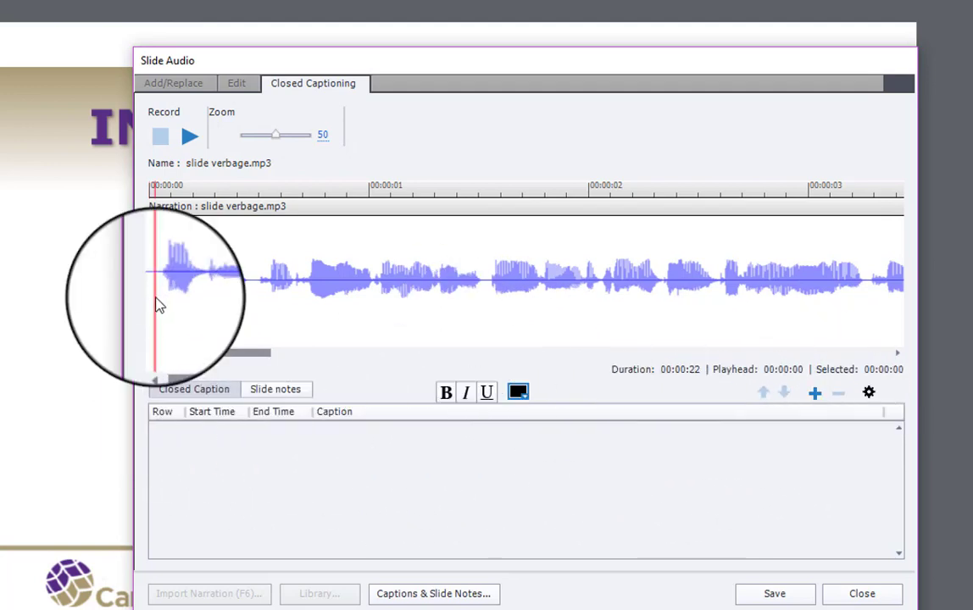
pyautogui.click(815, 393)
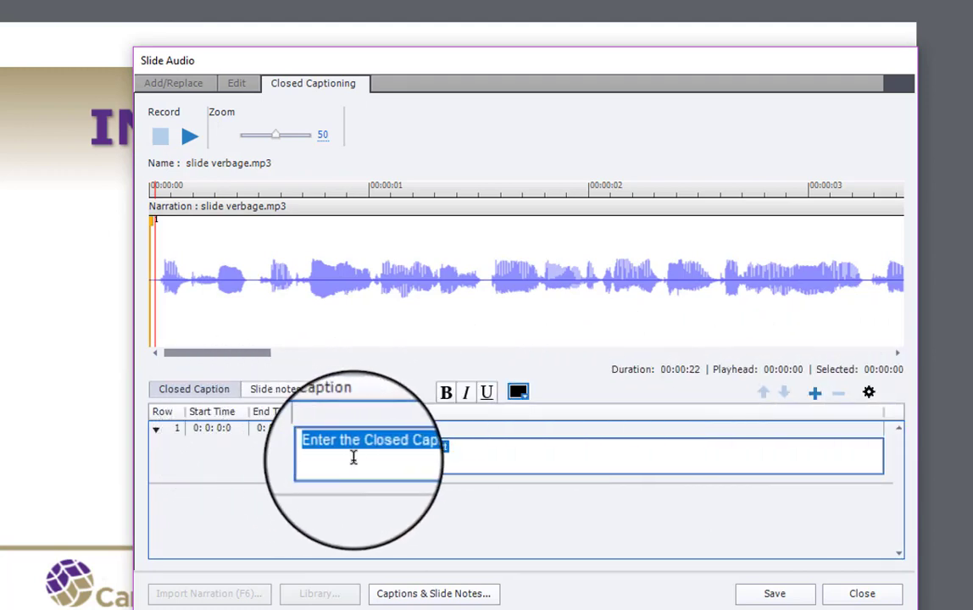
pyautogui.write('A key component in understanding the job market in any location is to have a firm understanding of the local economy.')
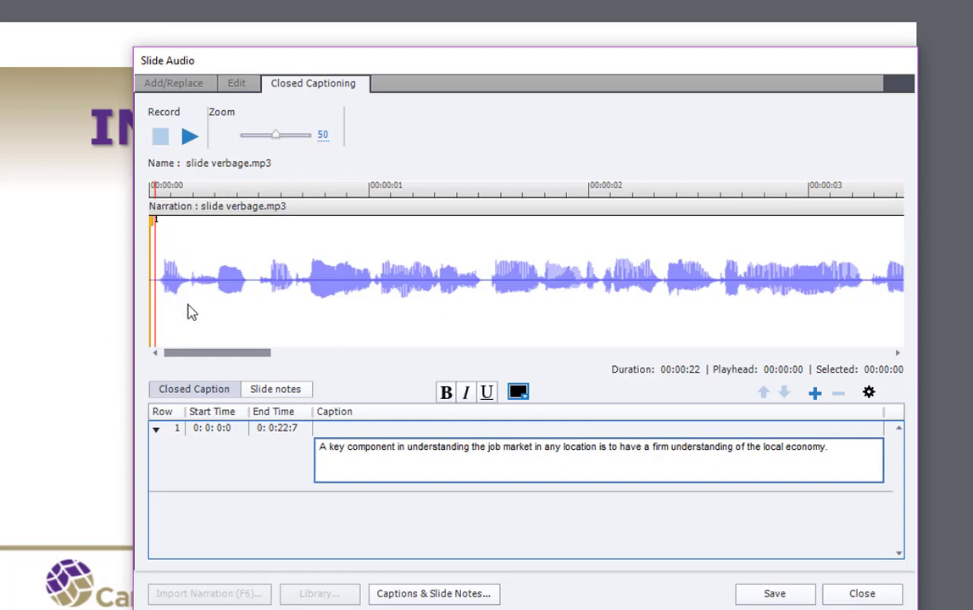
# Play the narration past the first sentence and insert a second closed caption in the pause at about 6.8 seconds
pyautogui.click(190, 139)
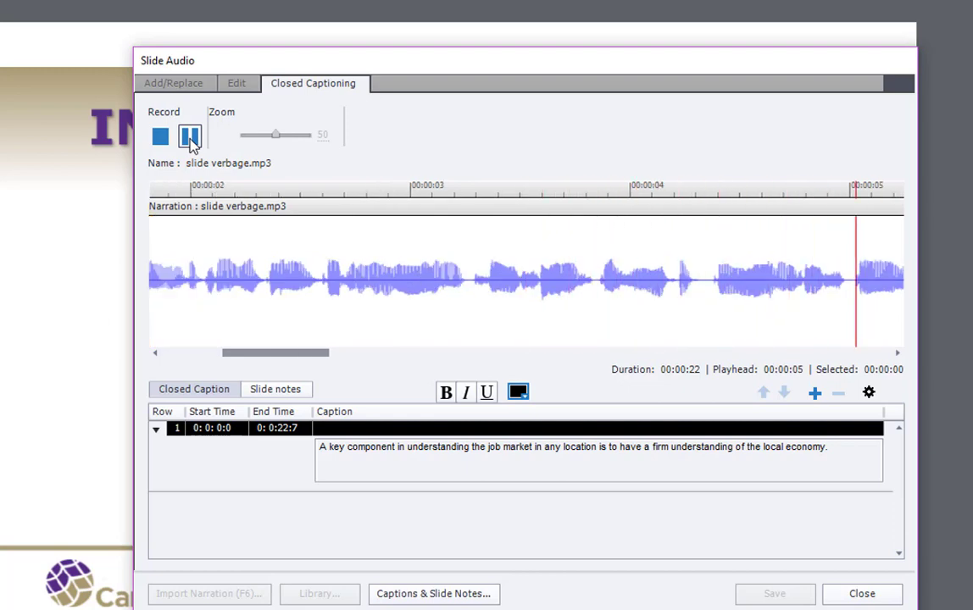
pyautogui.click(190, 138)
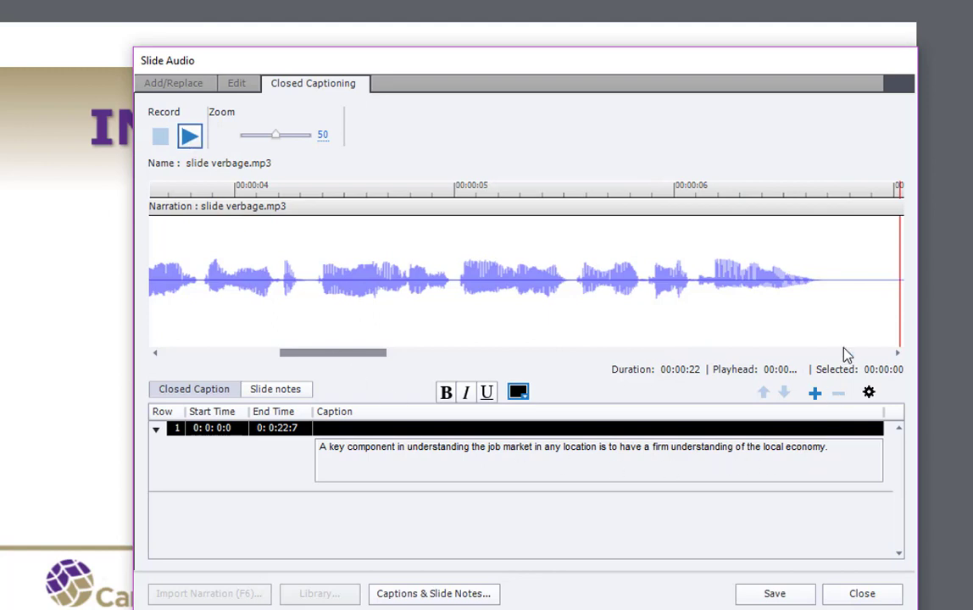
pyautogui.click(849, 285)
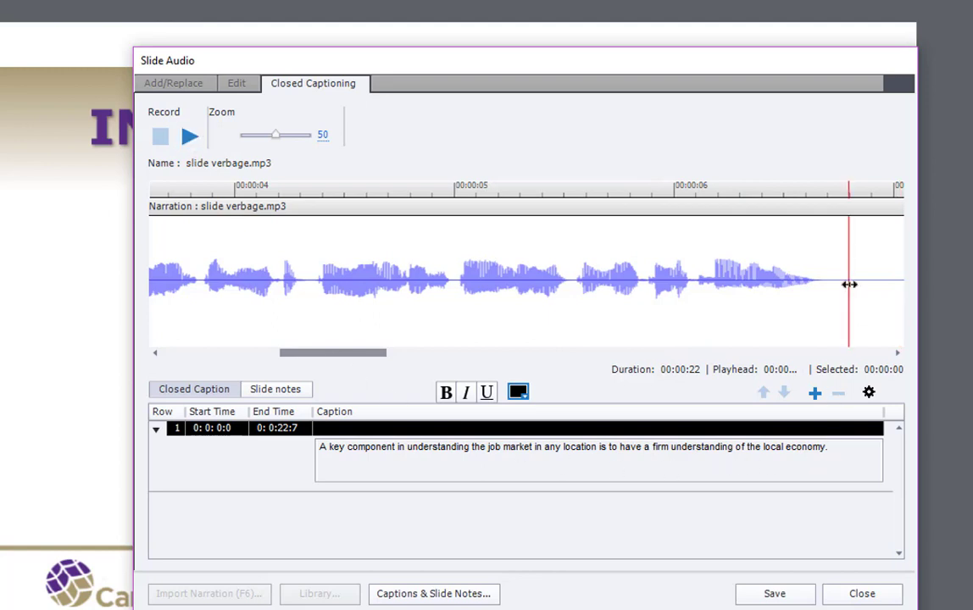
pyautogui.click(814, 393)
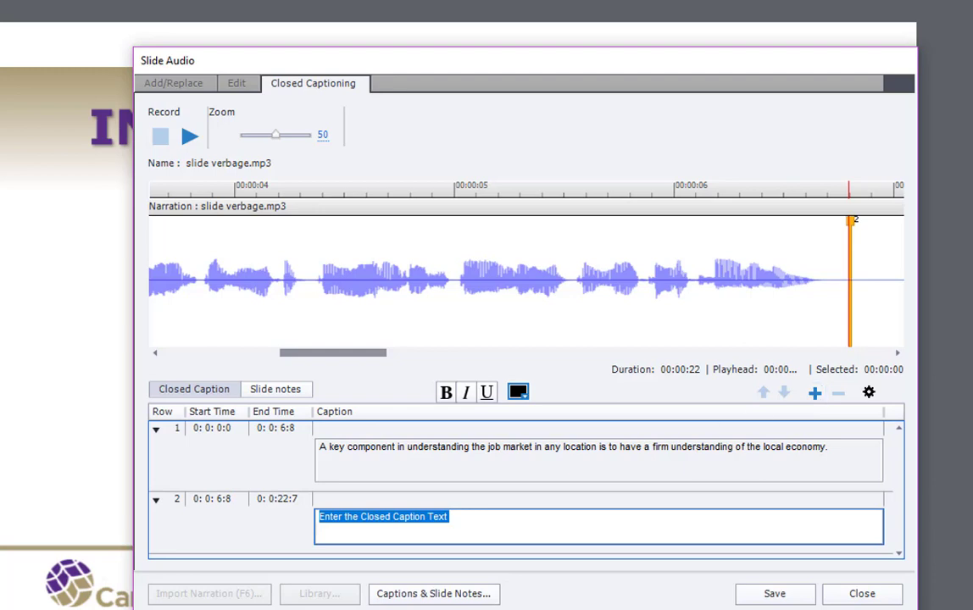
# Switch to Notepad, copy "What are the top industries? Who are the major employers in the region?" and minimize the text document
pyautogui.hotkey('alt', 'Tab')
pyautogui.moveTo(0, 318); pyautogui.dragTo(96, 168)
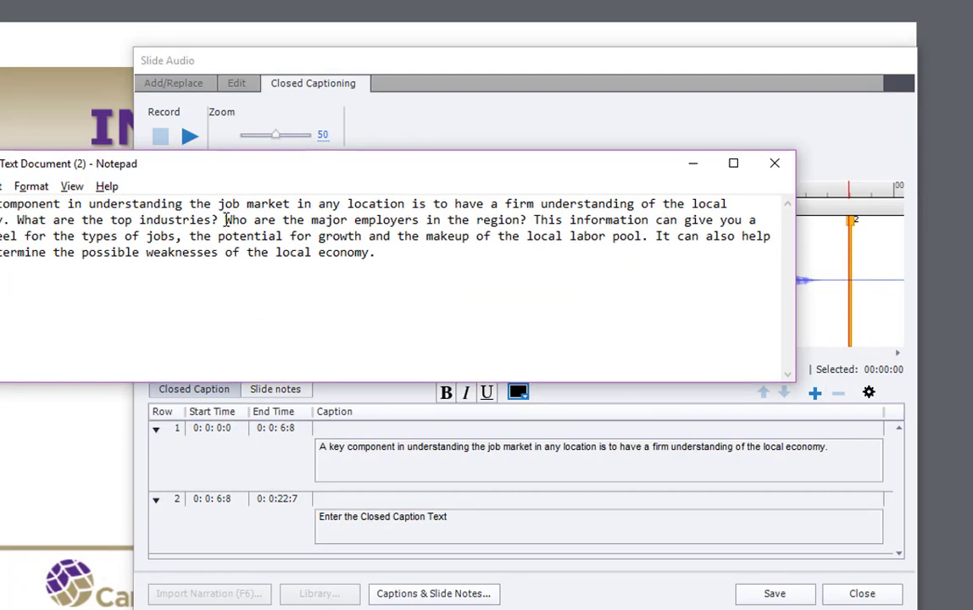
pyautogui.moveTo(225, 219); pyautogui.dragTo(476, 248)
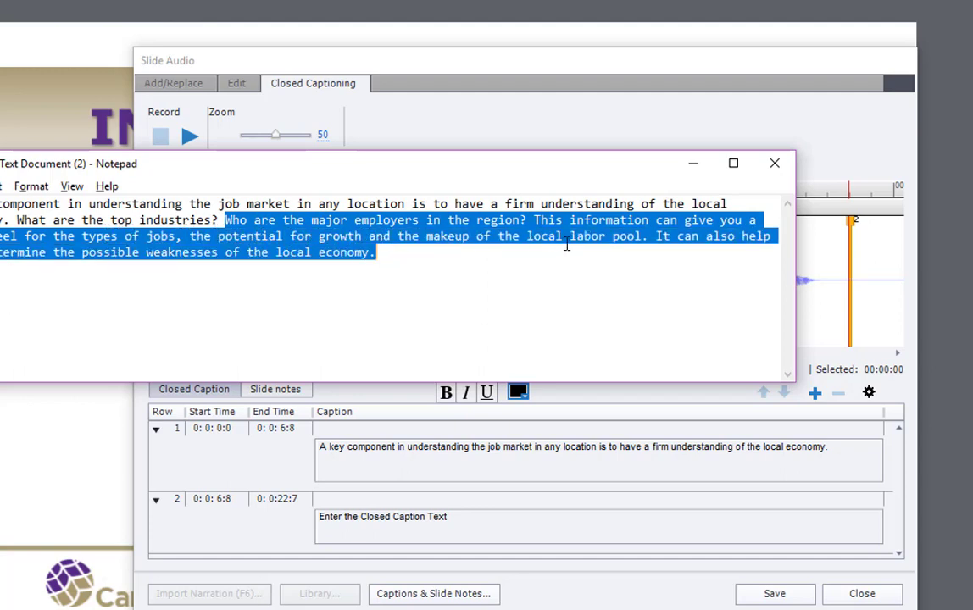
pyautogui.moveTo(566, 245); pyautogui.dragTo(644, 238)
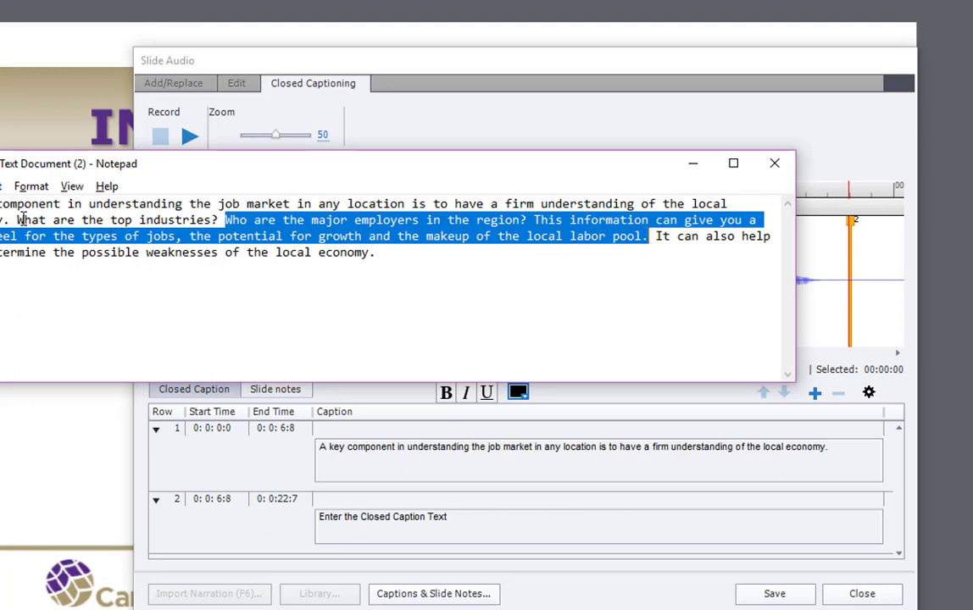
pyautogui.moveTo(17, 219); pyautogui.dragTo(536, 220)
pyautogui.hotkey('ctrl', 'c')
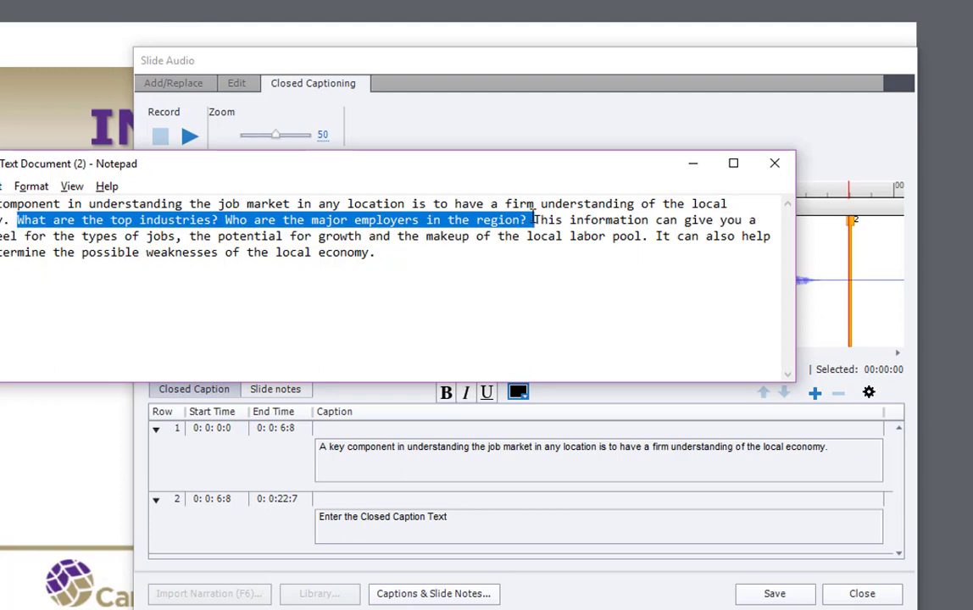
pyautogui.click(692, 163)
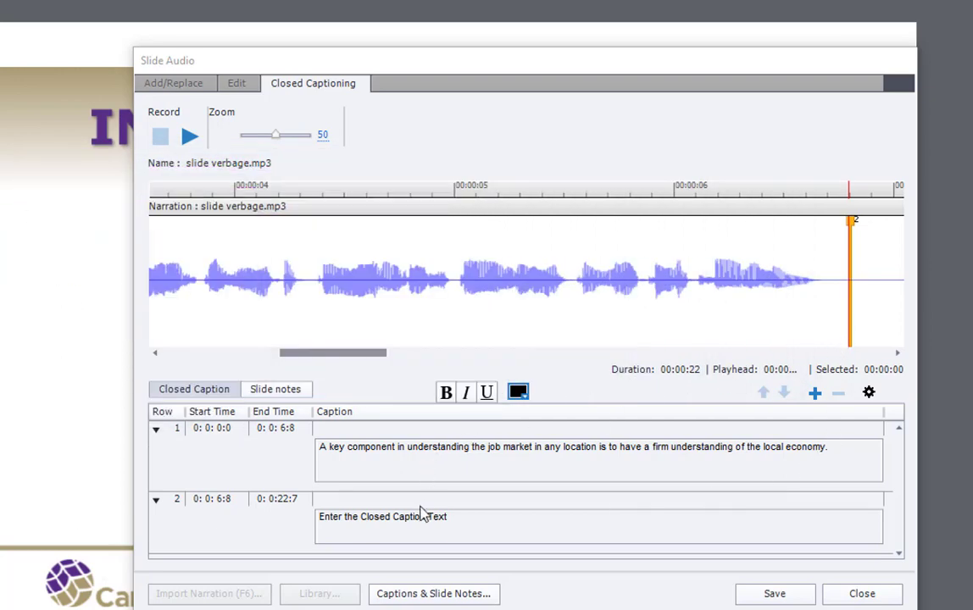
# Replace the second caption's placeholder with the copied "What are the top industries? Who are the major employers in the region?"
pyautogui.click(324, 516)
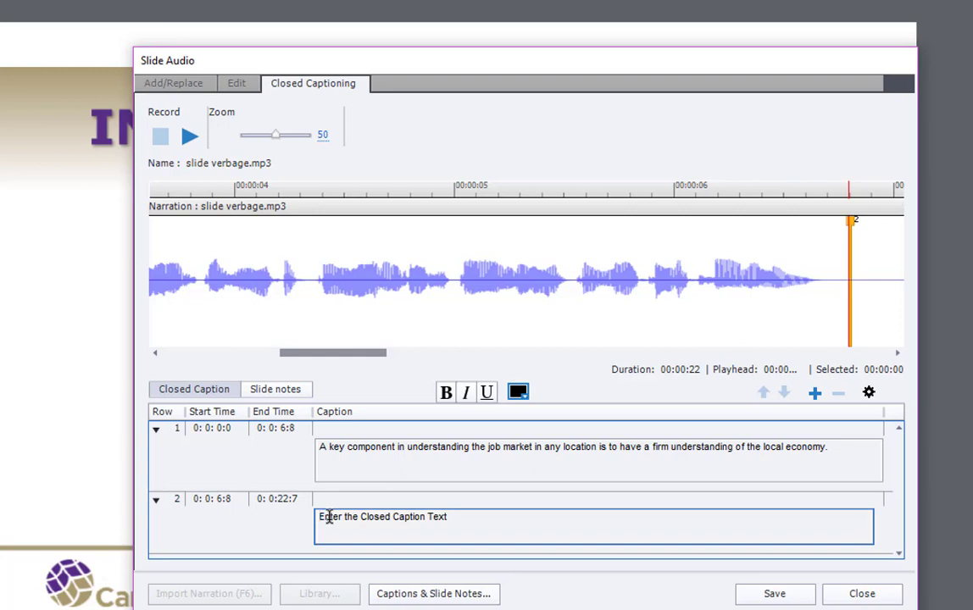
pyautogui.hotkey('ctrl', 'v')
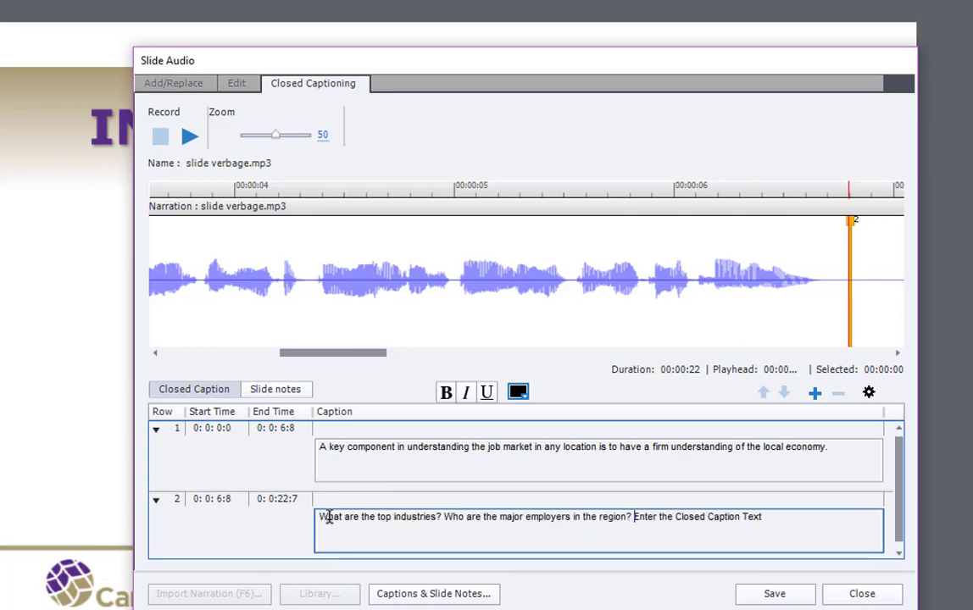
pyautogui.press('Delete')
pyautogui.press('Delete')
pyautogui.press('Delete')
pyautogui.press('Delete')
pyautogui.press('Delete')
pyautogui.press('Delete')
pyautogui.press('Delete')
pyautogui.press('Delete')
pyautogui.press('Delete')
pyautogui.press('Delete')
pyautogui.press('Delete')
pyautogui.press('Delete')
pyautogui.press('Delete')
pyautogui.press('Delete')
pyautogui.press('Delete')
pyautogui.press('Delete')
pyautogui.press('Delete')
pyautogui.press('Delete')
pyautogui.press('Delete')
pyautogui.press('Delete')
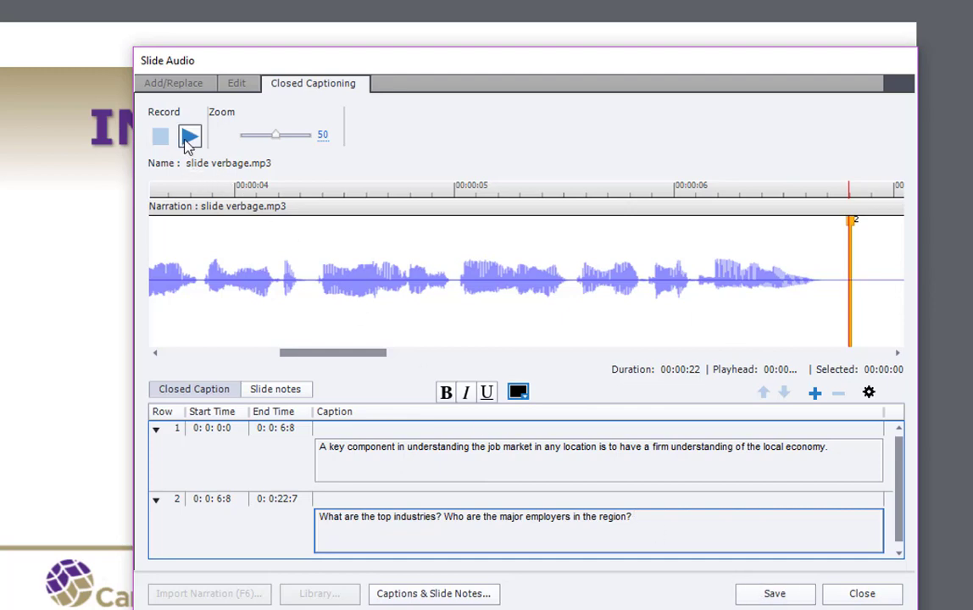
# Play the narration past the employers question and insert a third closed caption in the pause at about 11.3 seconds
pyautogui.click(188, 138)
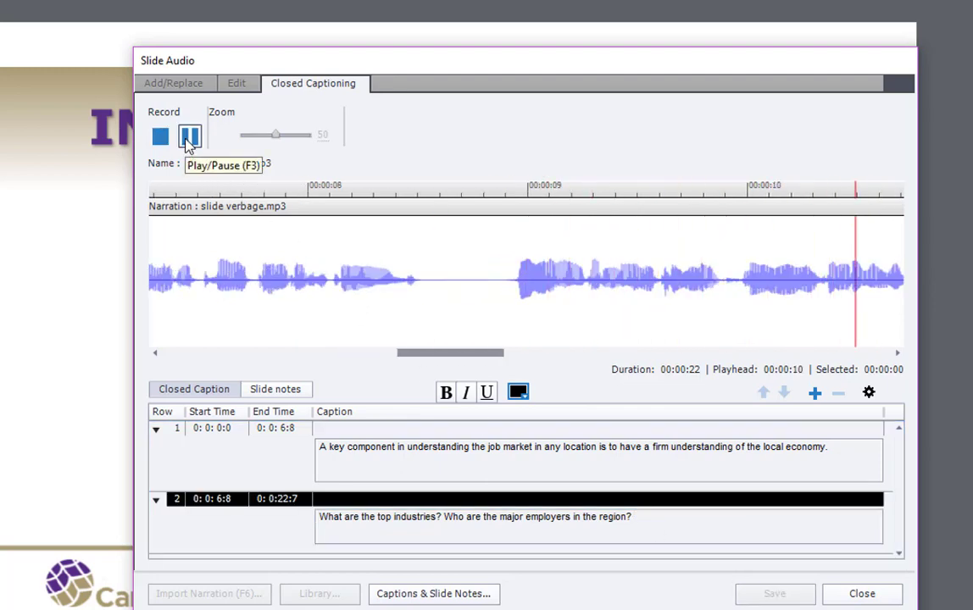
pyautogui.click(189, 138)
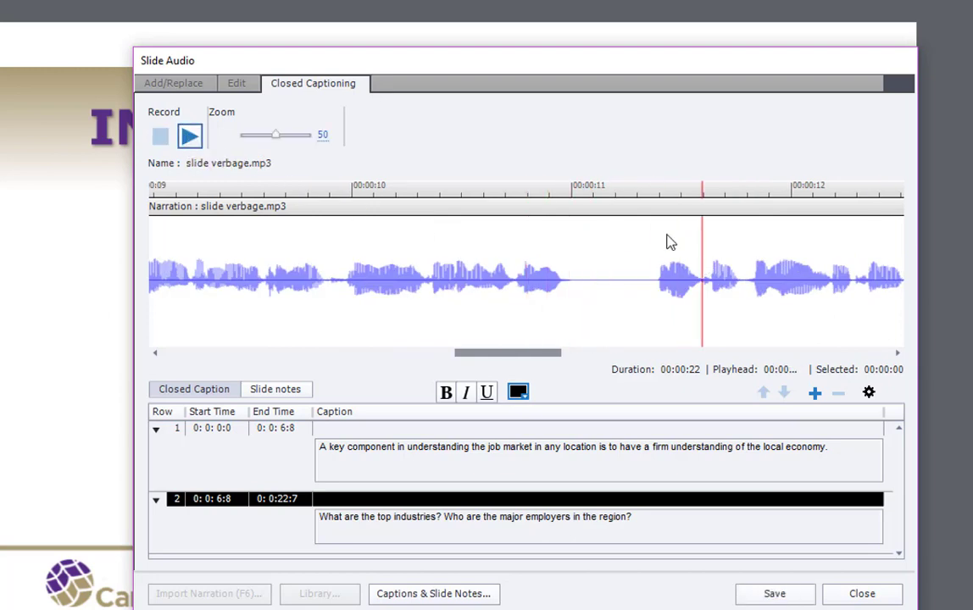
pyautogui.click(638, 196)
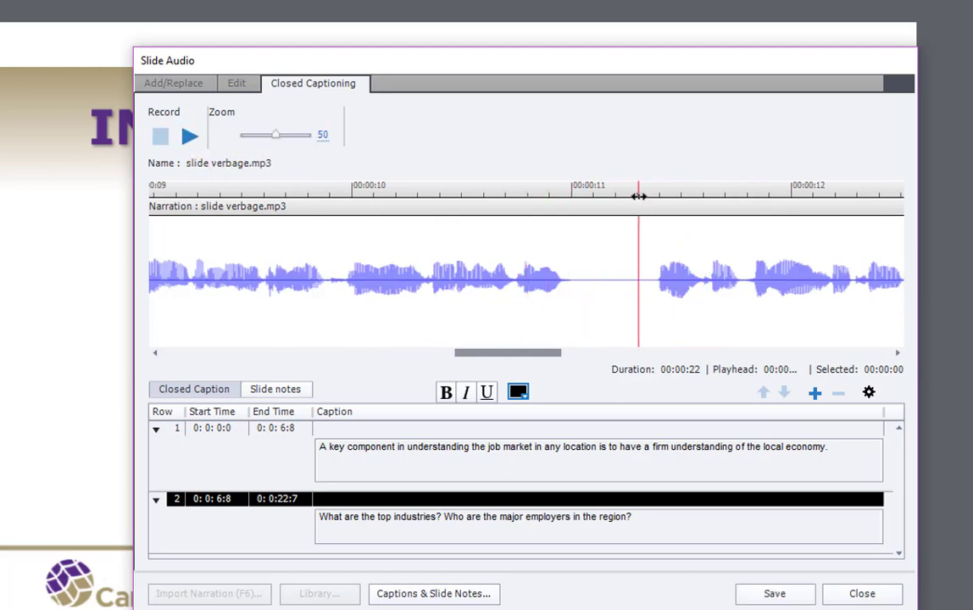
pyautogui.click(814, 392)
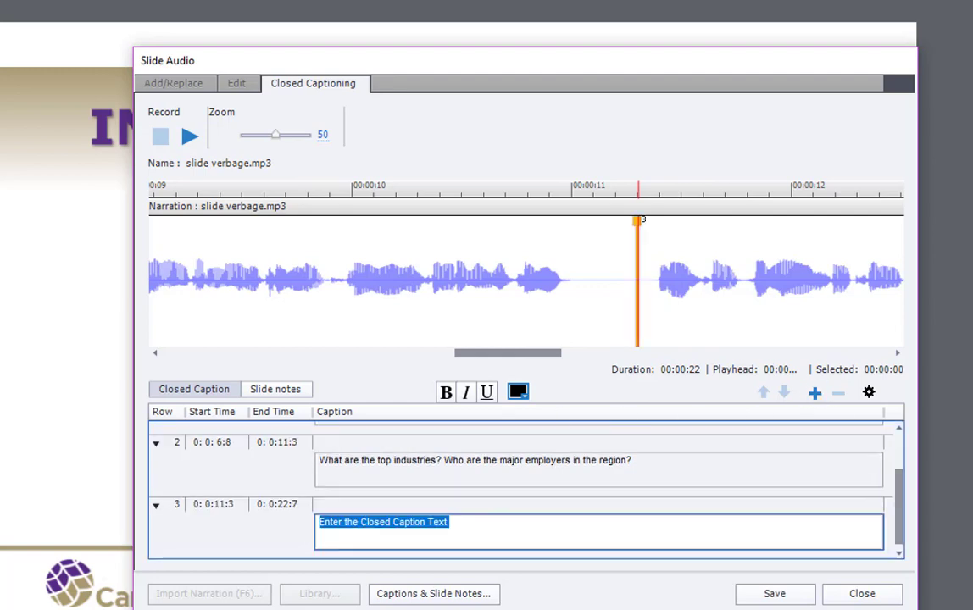
# In Notepad, copy the sentence from "This information can give you" to "local labor pool." and return to the Slide Audio dialog
pyautogui.moveTo(2, 176); pyautogui.dragTo(578, 180)
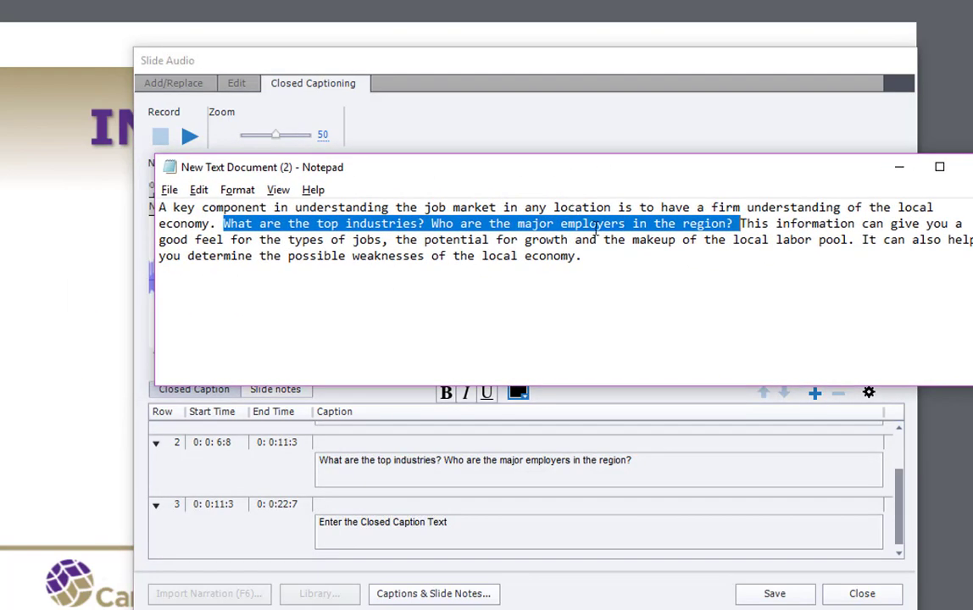
pyautogui.moveTo(741, 224); pyautogui.dragTo(854, 241)
pyautogui.hotkey('ctrl', 'c')
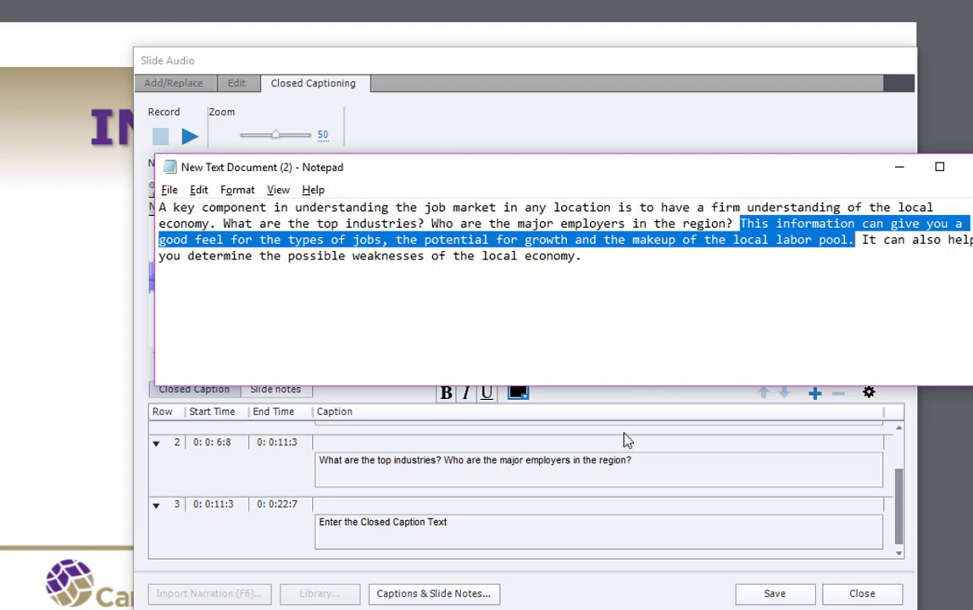
pyautogui.click(652, 410)
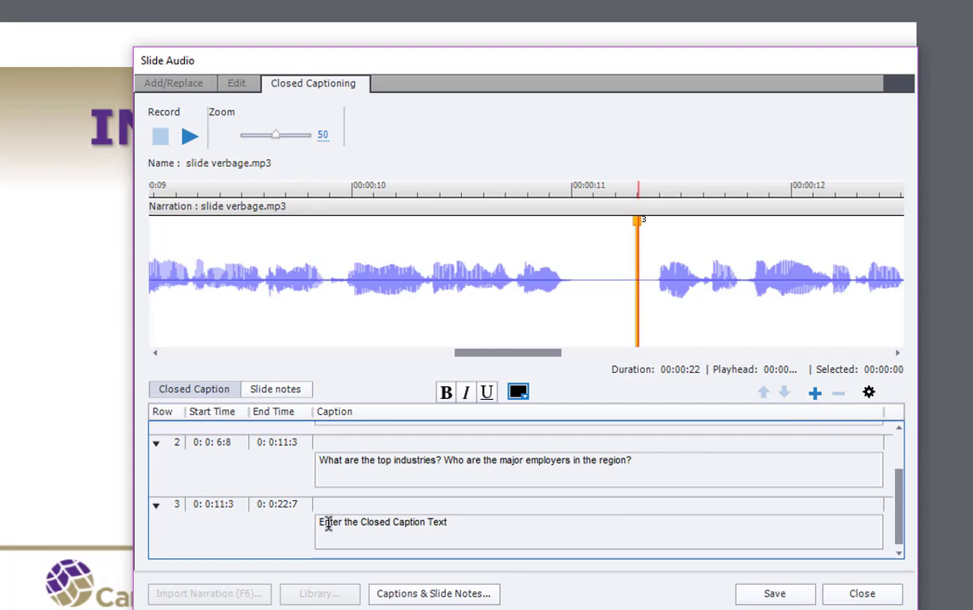
# Replace the third caption's placeholder with the copied "labor pool" sentence and insert a fourth caption in the narration pause at about 18.4 seconds
pyautogui.moveTo(444, 525); pyautogui.dragTo(296, 532)
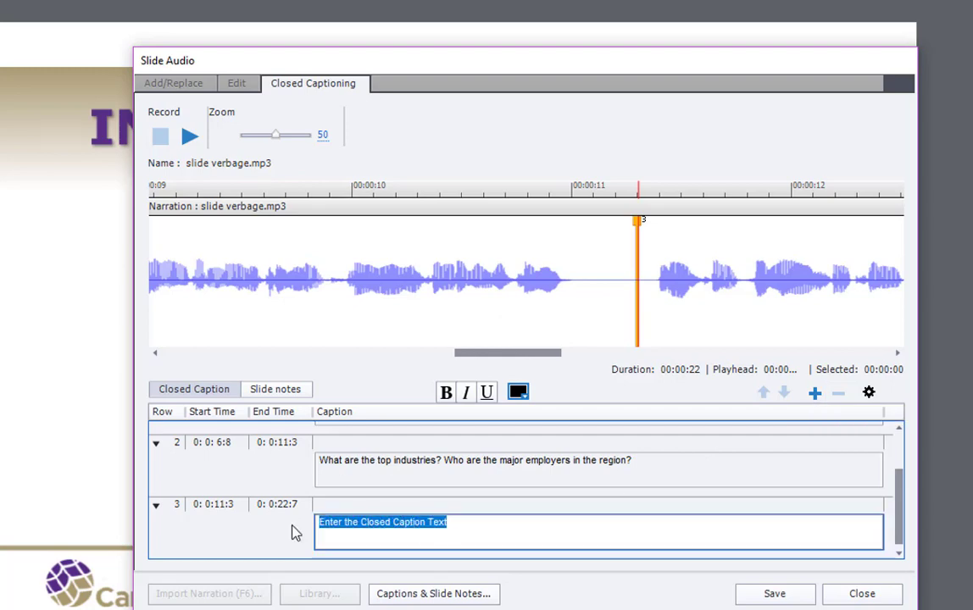
pyautogui.hotkey('ctrl', 'v')
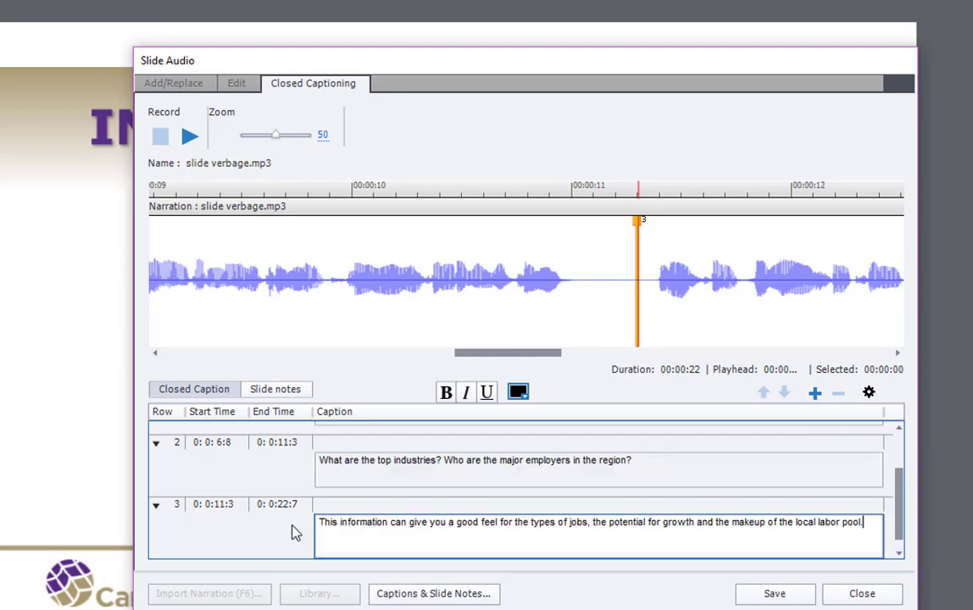
pyautogui.click(189, 137)
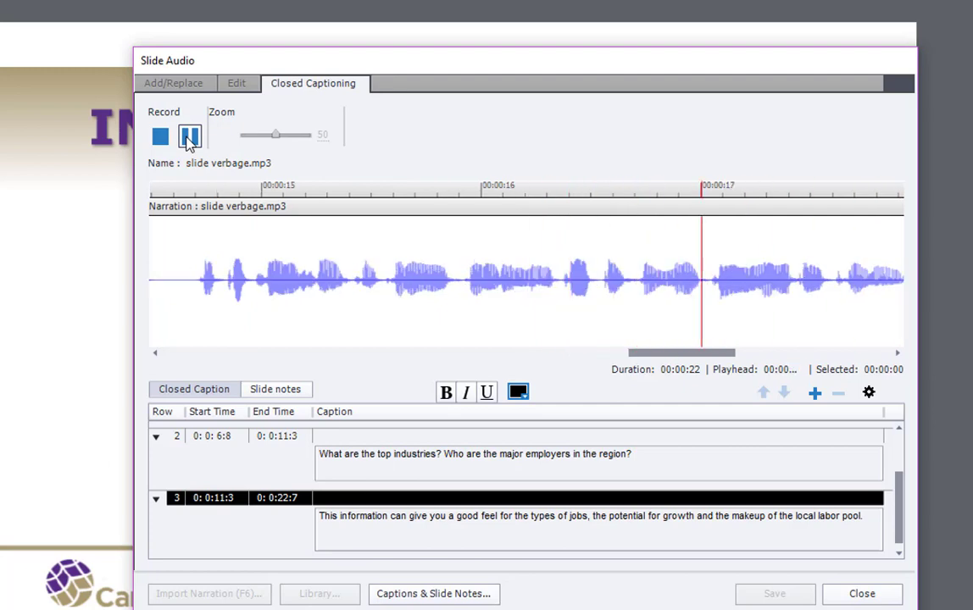
pyautogui.click(189, 138)
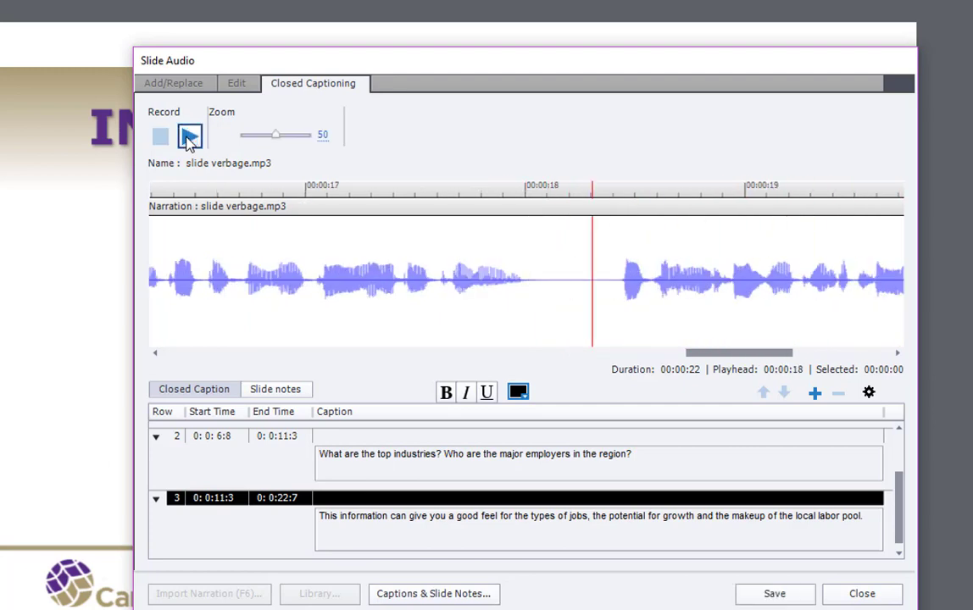
pyautogui.click(814, 392)
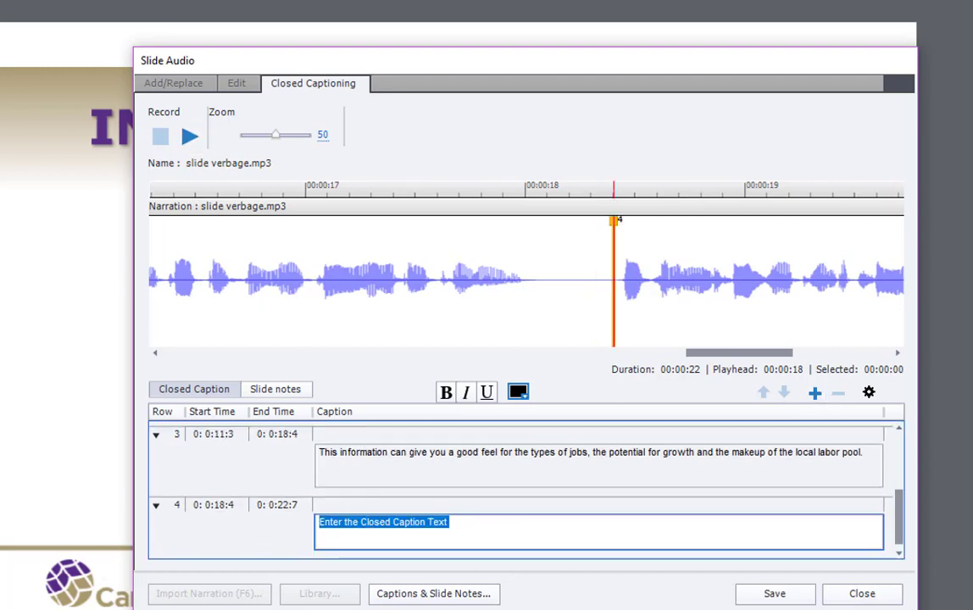
# In Notepad, copy "It can also help you determine the possible weaknesses of the local economy." and close the document without saving
pyautogui.hotkey('alt', 'Tab')
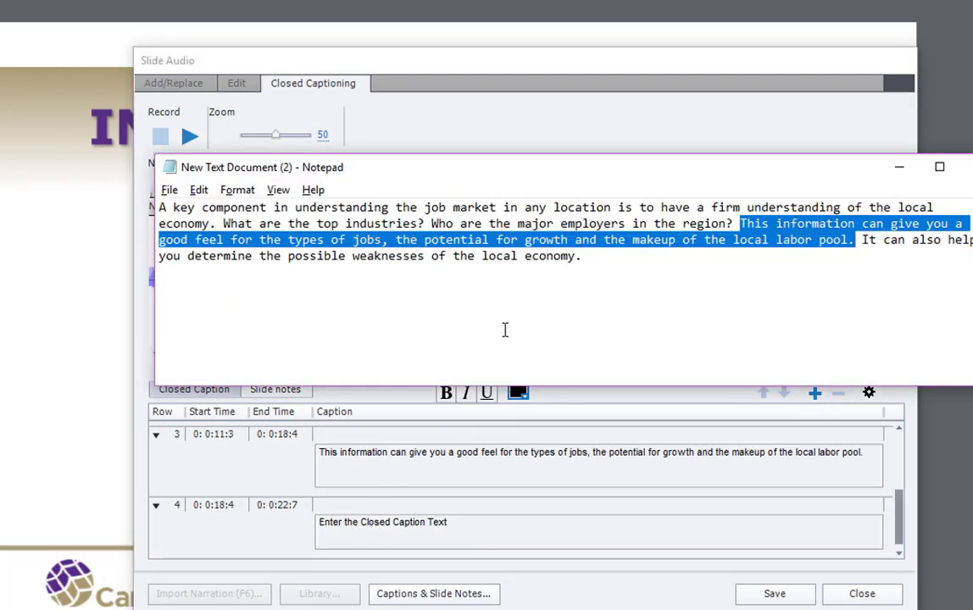
pyautogui.click(850, 265)
pyautogui.moveTo(862, 241); pyautogui.dragTo(843, 265)
pyautogui.hotkey('ctrl', 'c')
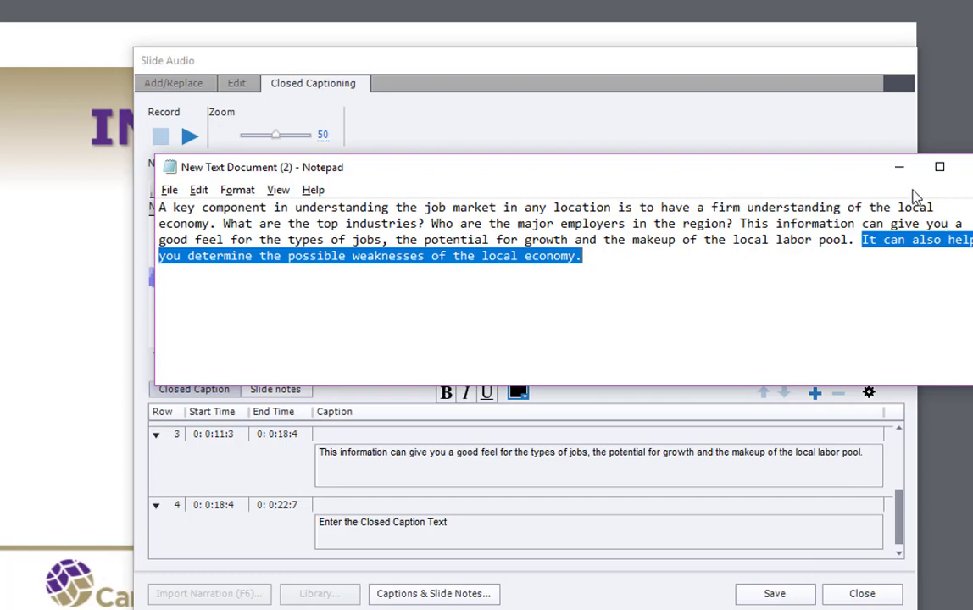
pyautogui.click(960, 167)
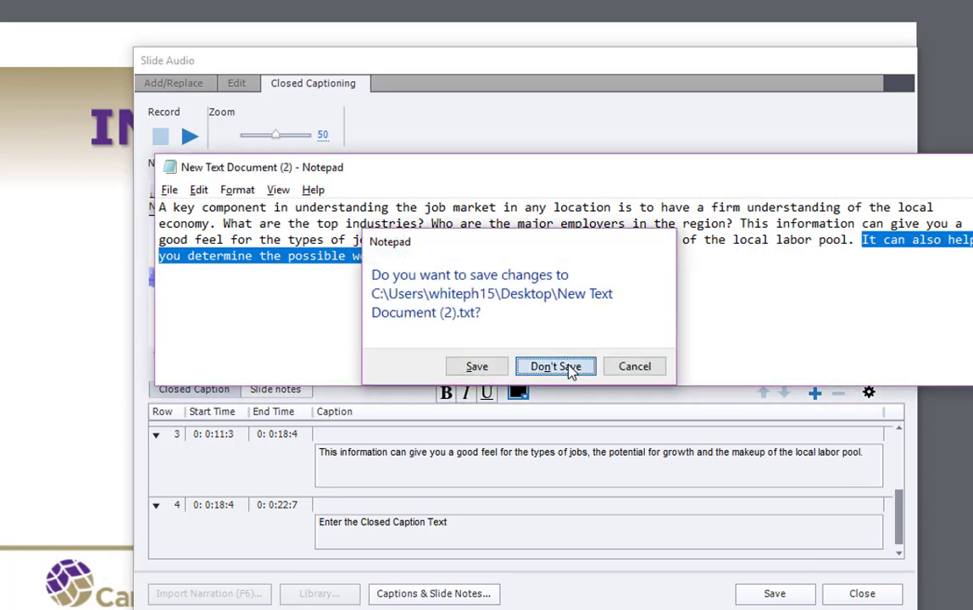
pyautogui.click(569, 371)
# Replace the fourth caption's placeholder with the copied sentence about weaknesses of the local economy and save the captions
pyautogui.click(402, 525)
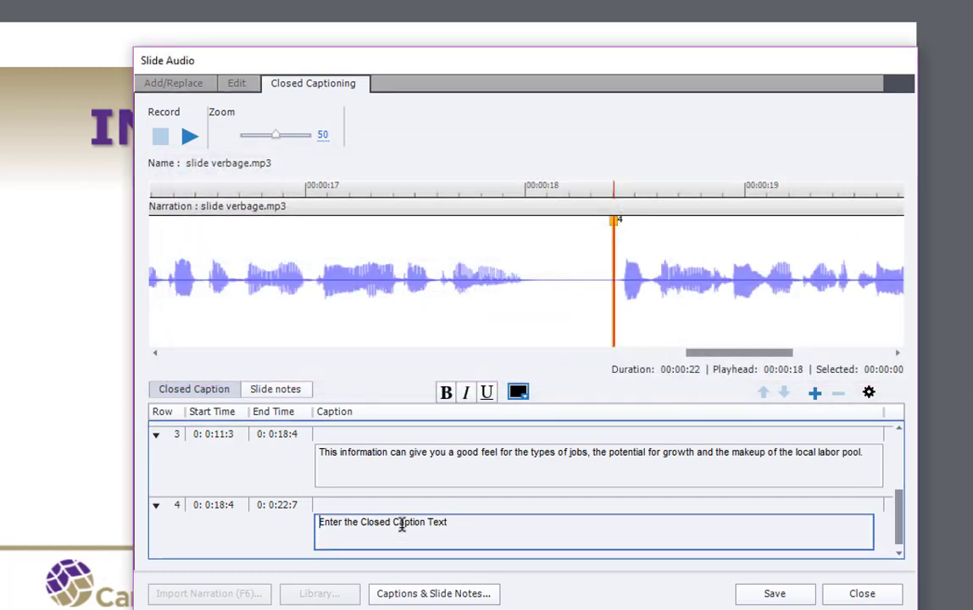
pyautogui.hotkey('ctrl', 'a')
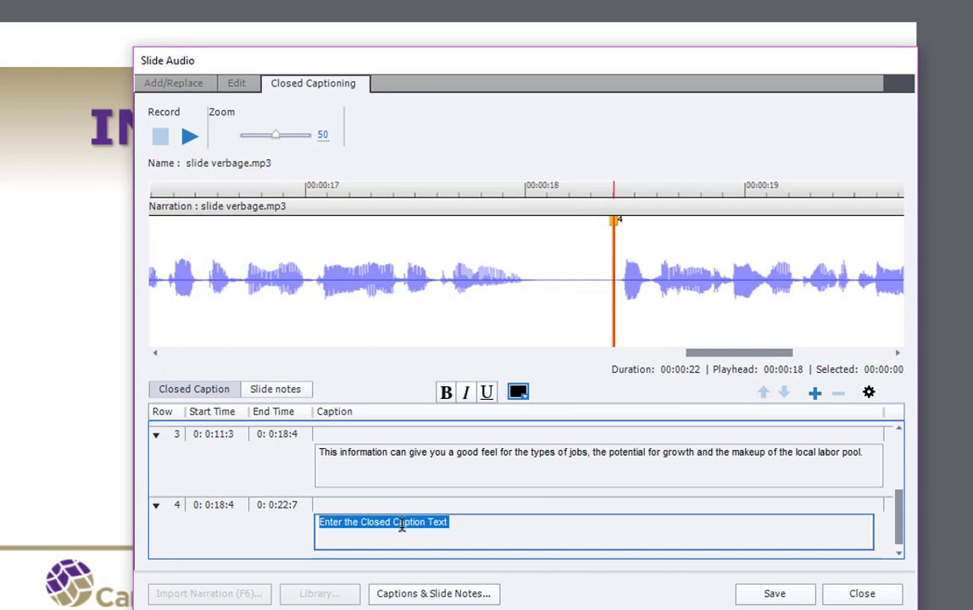
pyautogui.hotkey('ctrl', 'v')
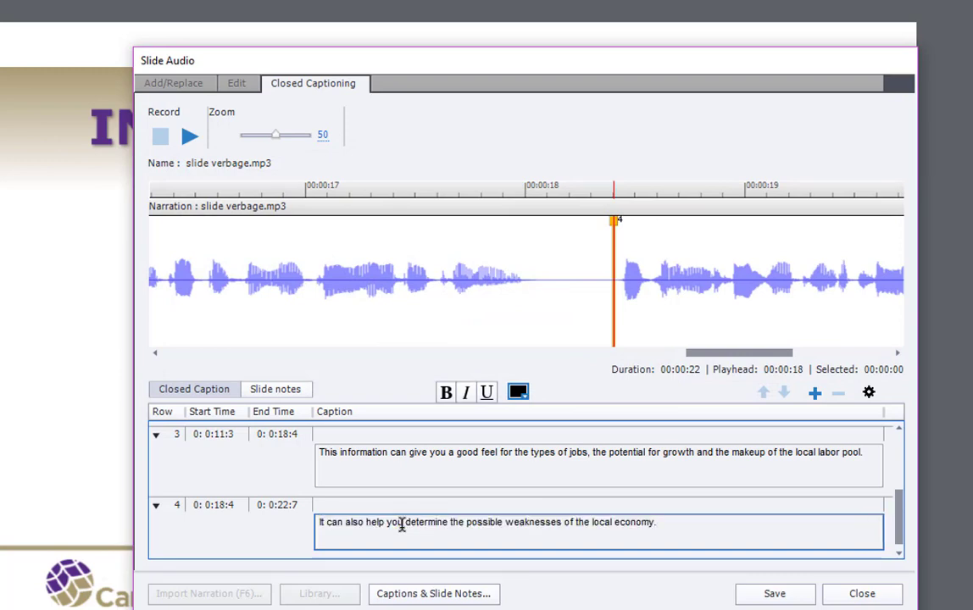
pyautogui.click(751, 597)
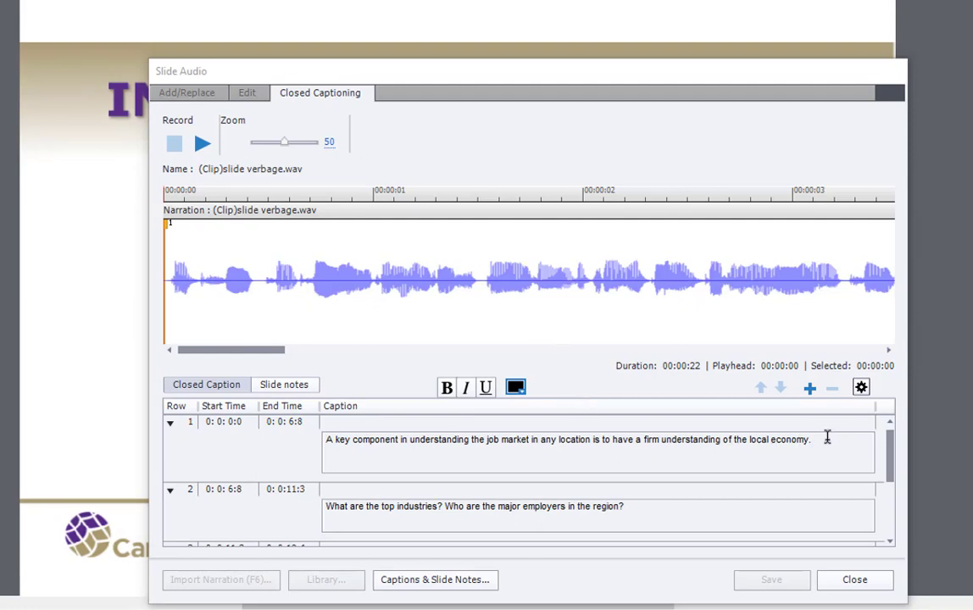
# Open the closed caption settings for slide 7 and set the caption font to Verdana
pyautogui.click(861, 388)
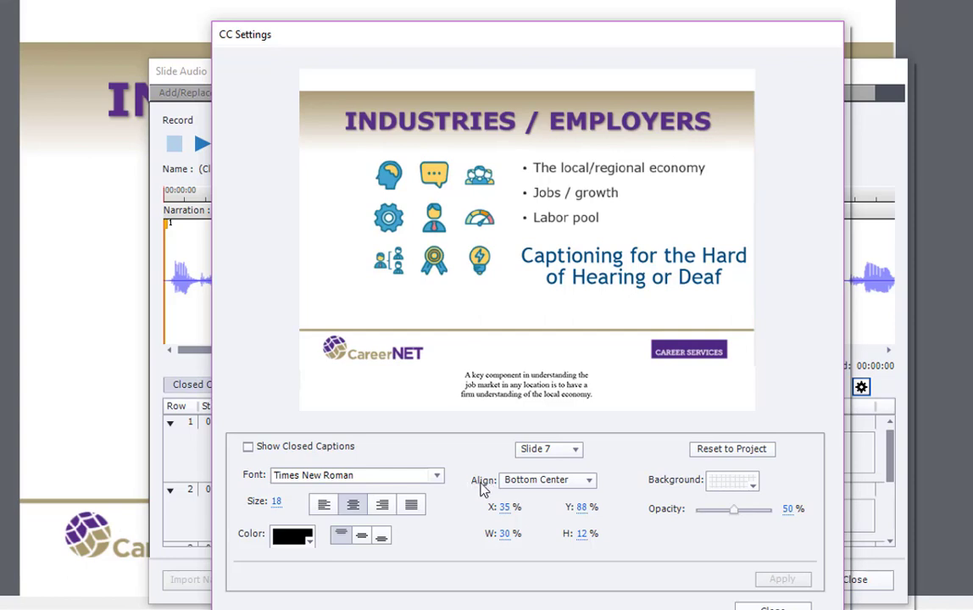
pyautogui.click(619, 458)
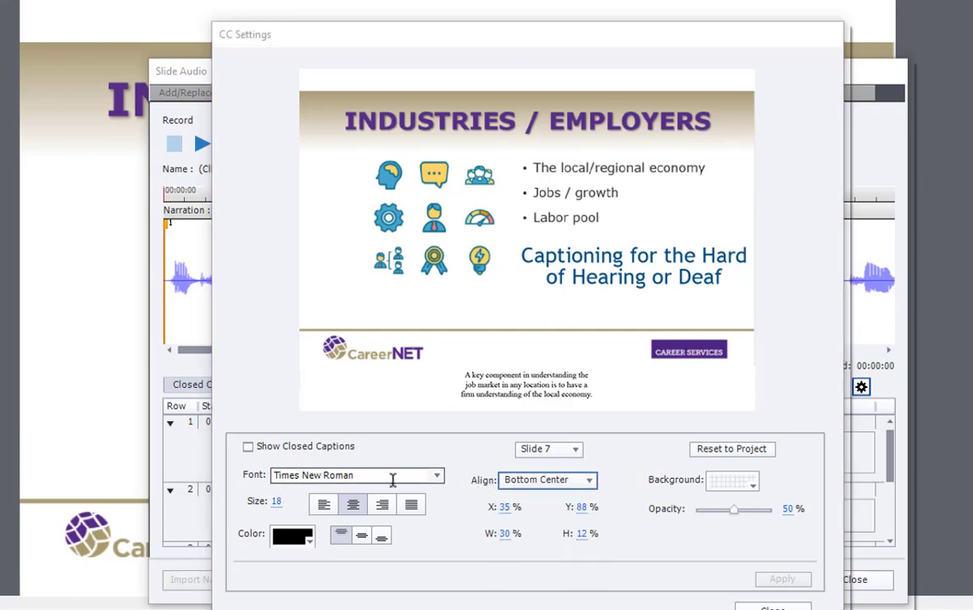
pyautogui.click(436, 478)
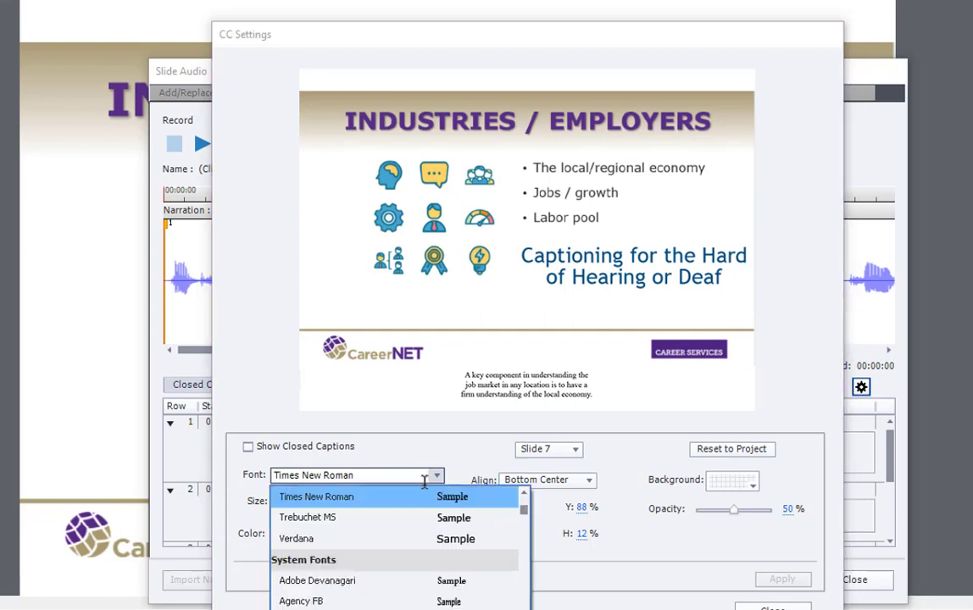
pyautogui.click(330, 539)
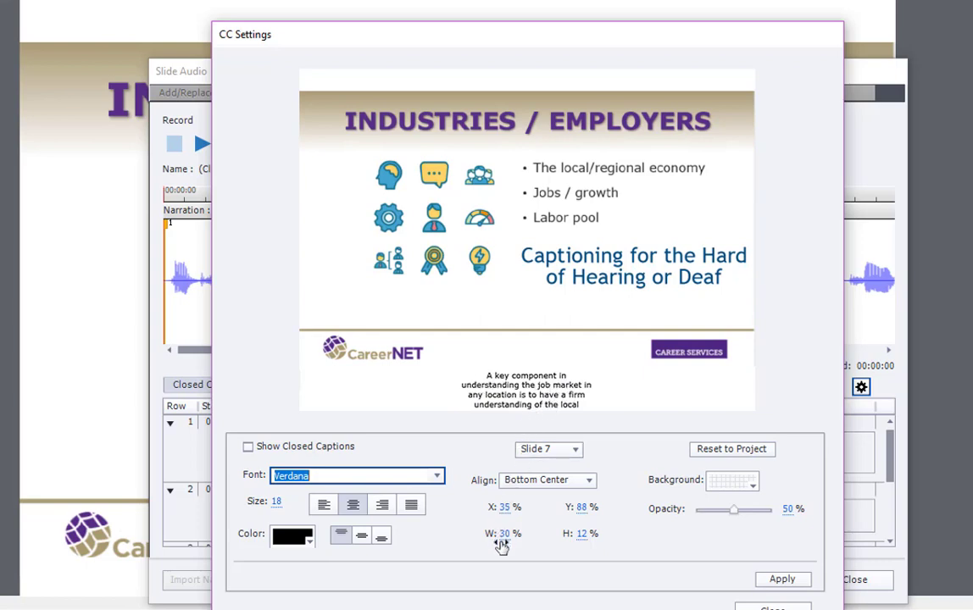
# Widen the caption area to 55.9 %, apply the caption settings and close them
pyautogui.moveTo(502, 543); pyautogui.dragTo(645, 536)
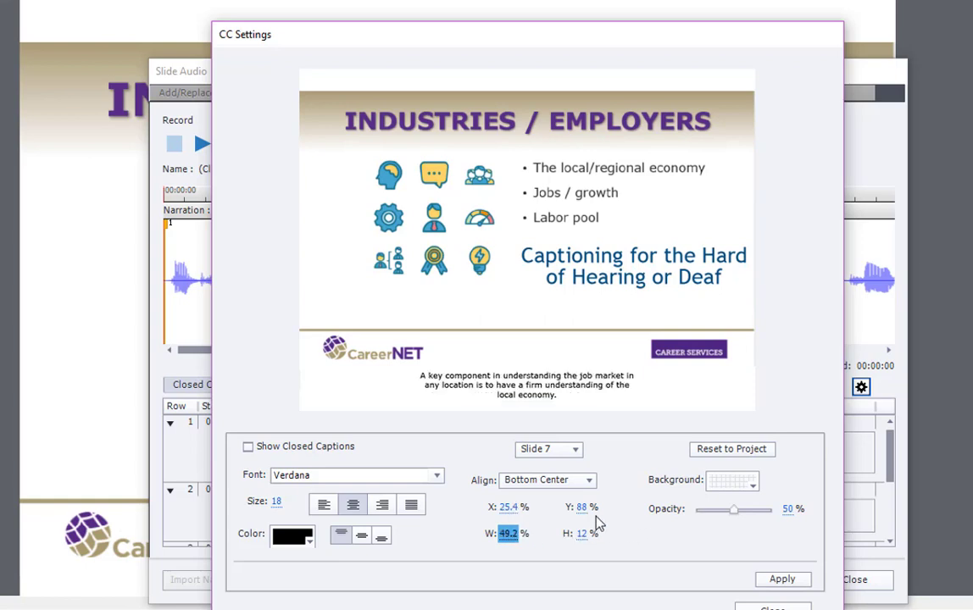
pyautogui.moveTo(506, 530); pyautogui.dragTo(529, 537)
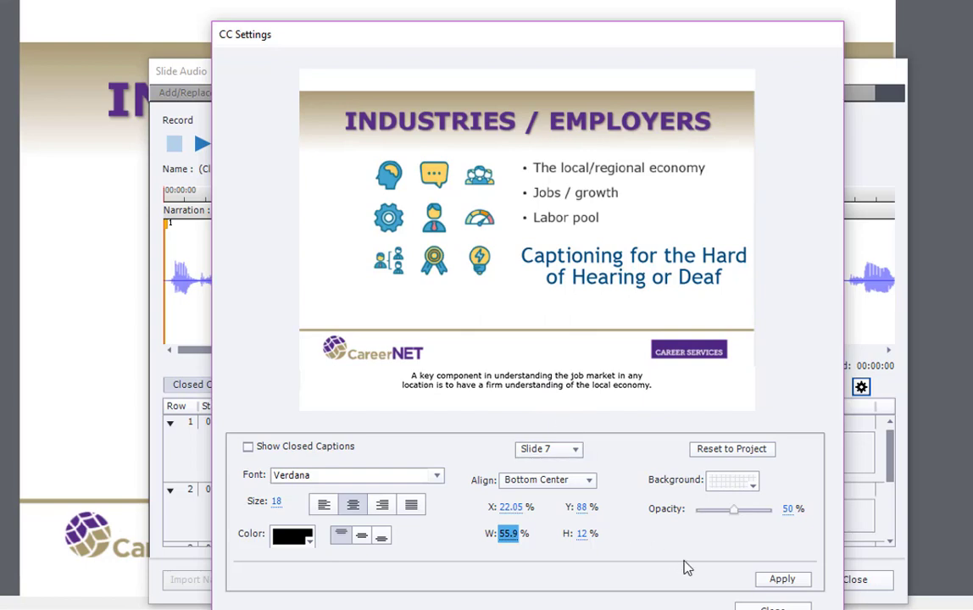
pyautogui.click(780, 581)
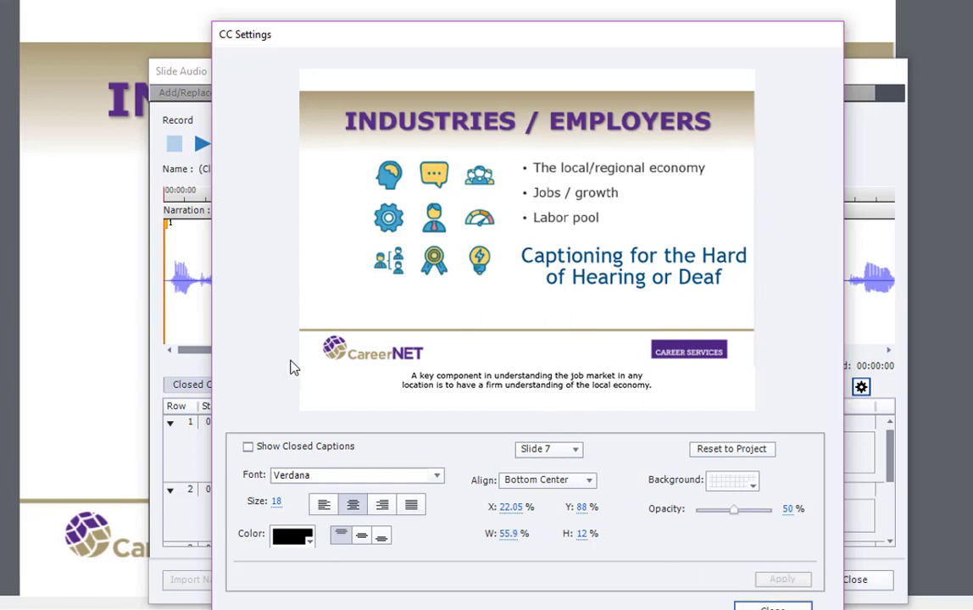
pyautogui.click(740, 602)
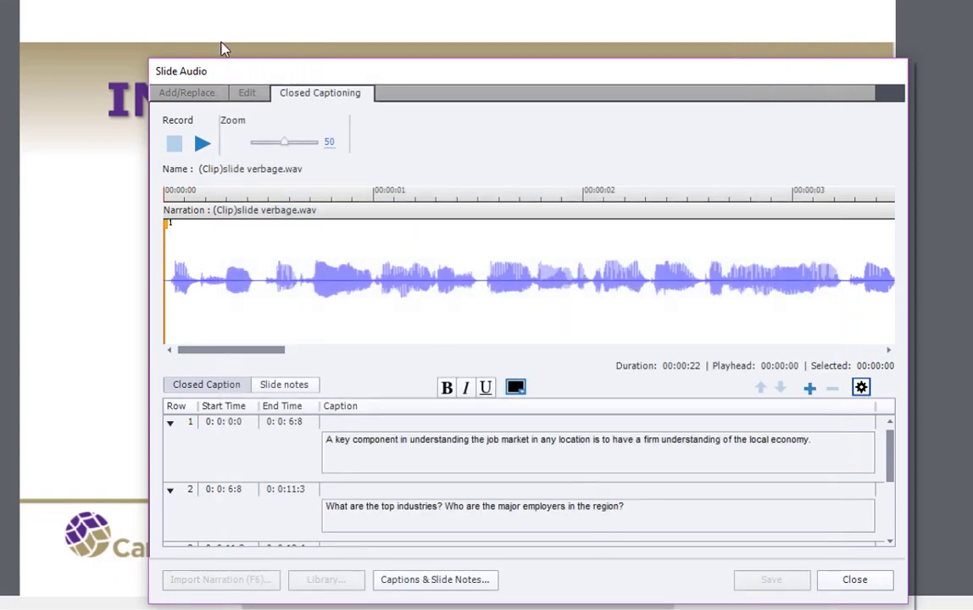
# Close the Slide Audio dialog and open the Skin Editor
pyautogui.click(853, 581)
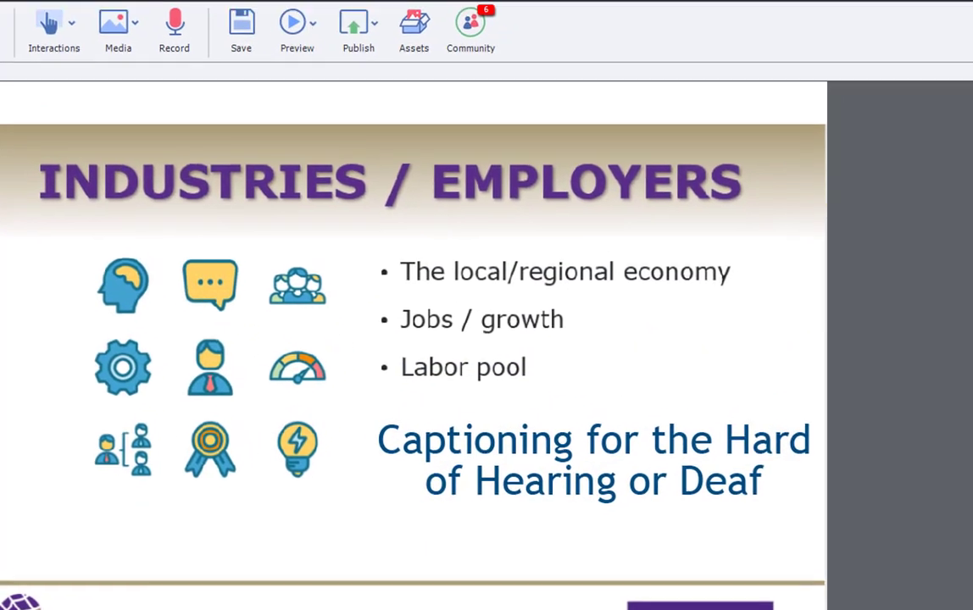
pyautogui.click(17, 15)
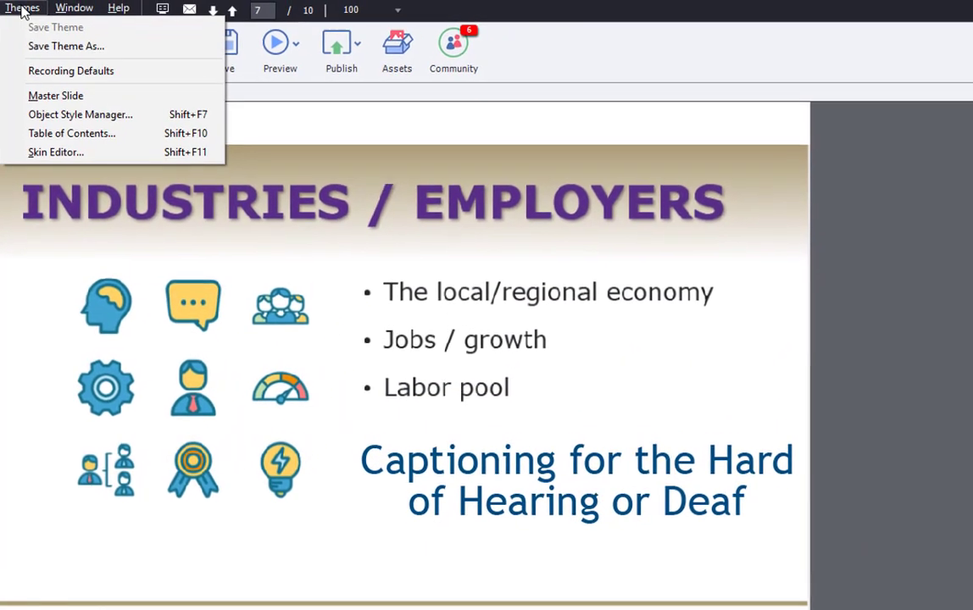
pyautogui.click(27, 157)
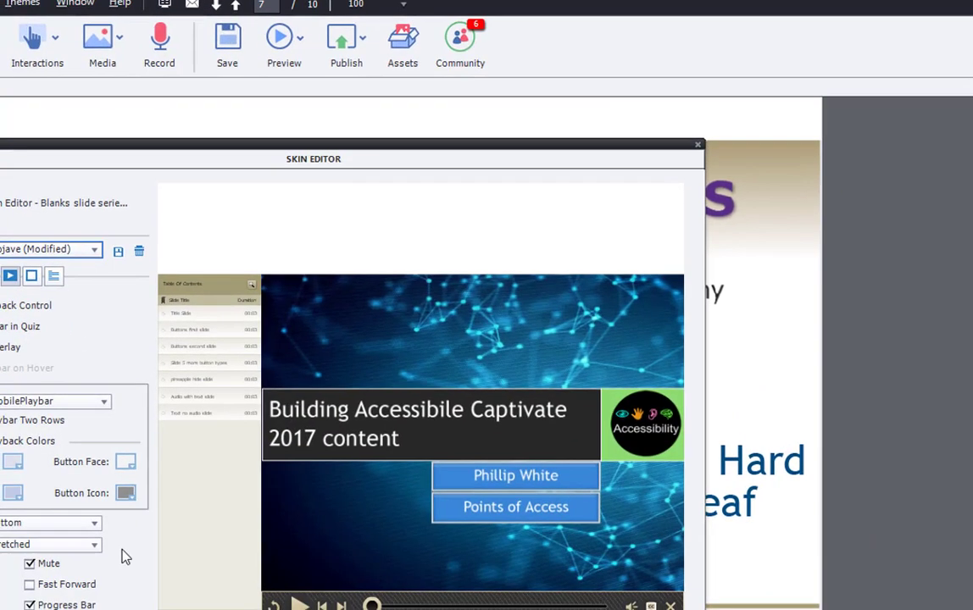
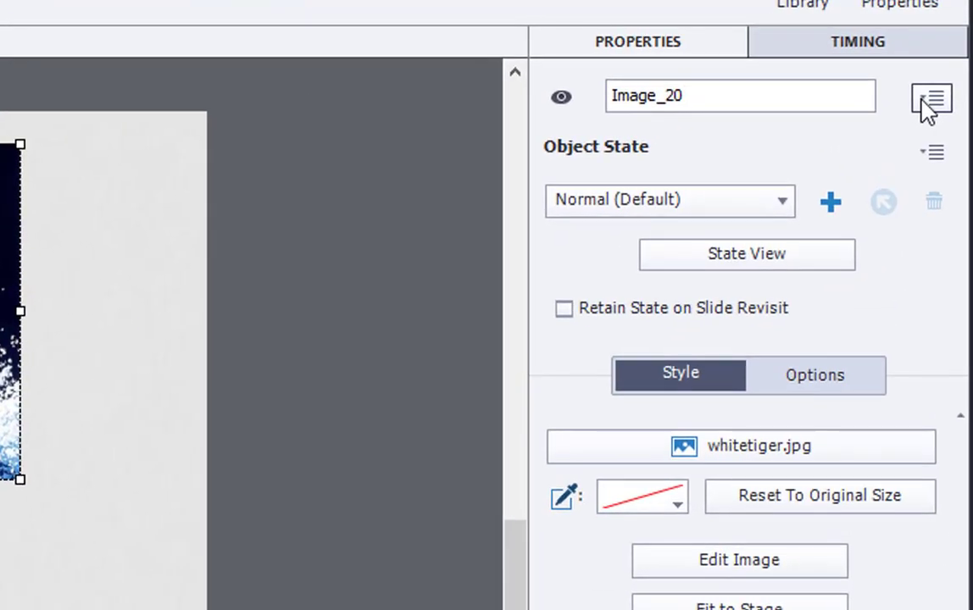
# Turn off Auto Label for the white tiger image and give it the accessibility name "White Tiger"
pyautogui.click(927, 108)
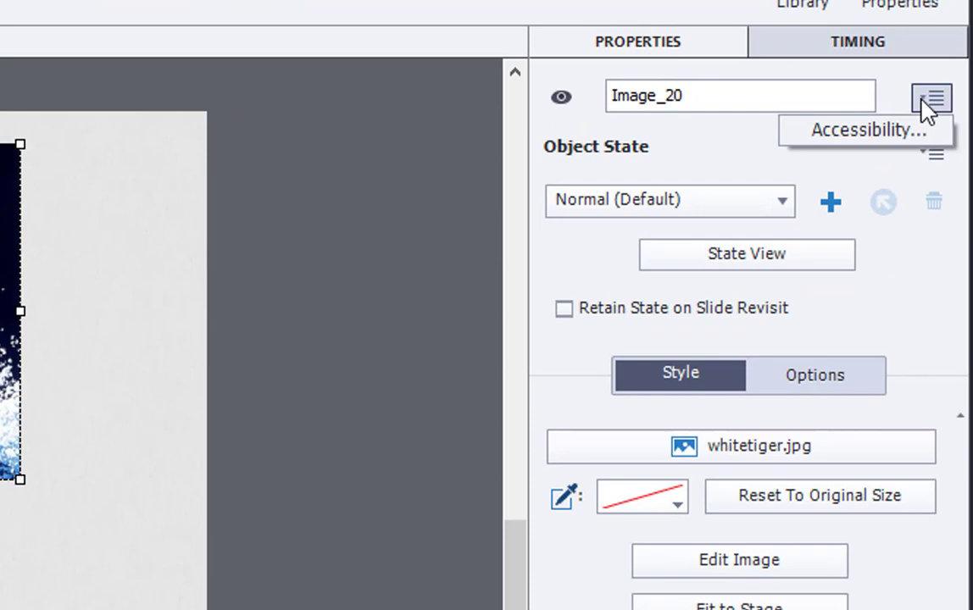
pyautogui.click(907, 131)
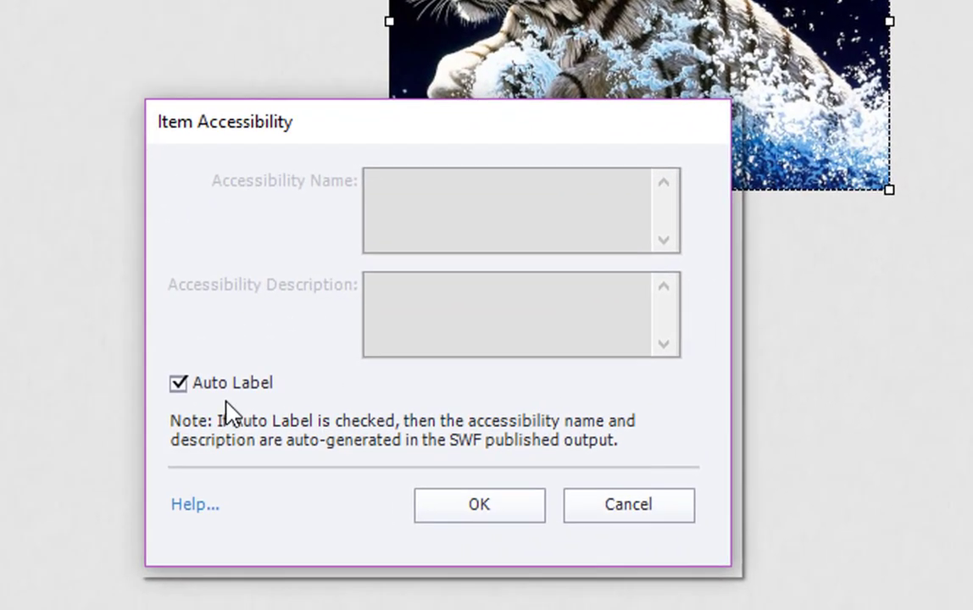
pyautogui.click(181, 388)
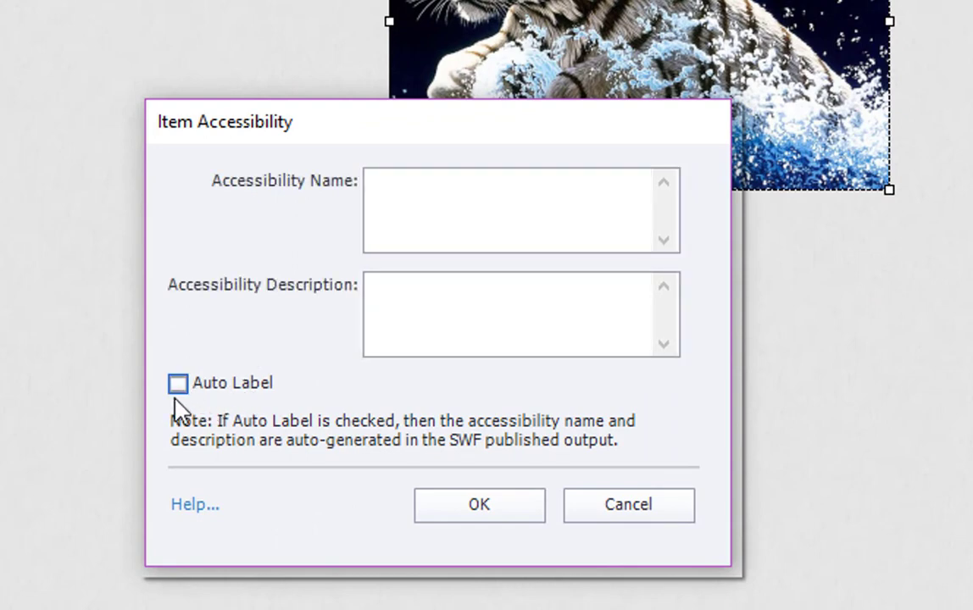
pyautogui.click(407, 195)
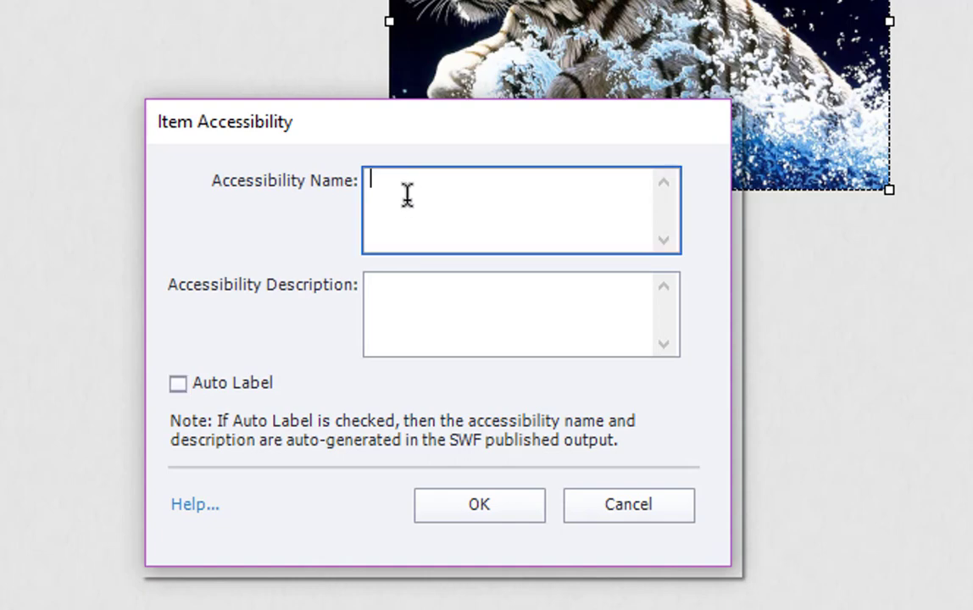
pyautogui.write('White Tiger')
pyautogui.click(422, 290)
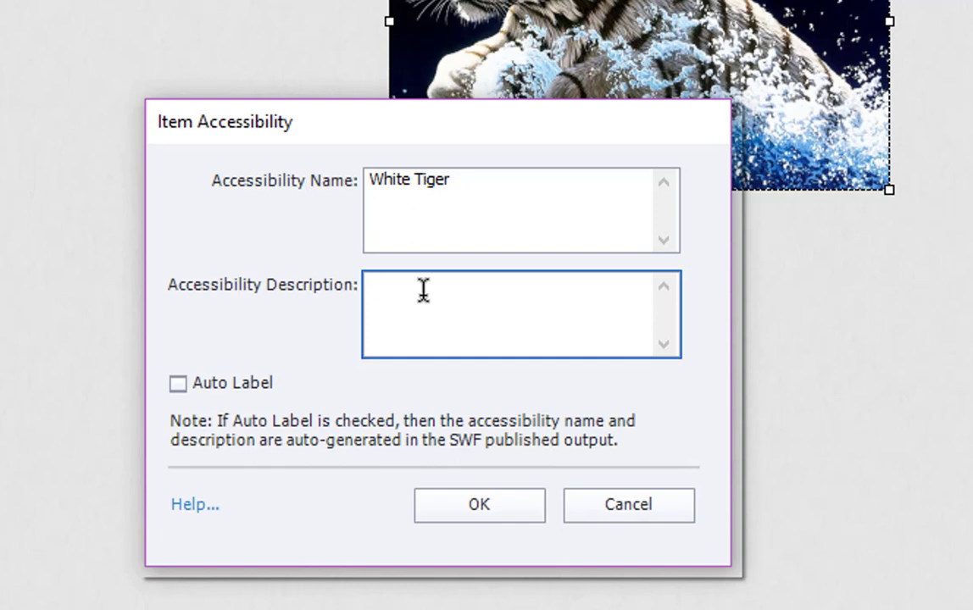
pyautogui.click(479, 506)
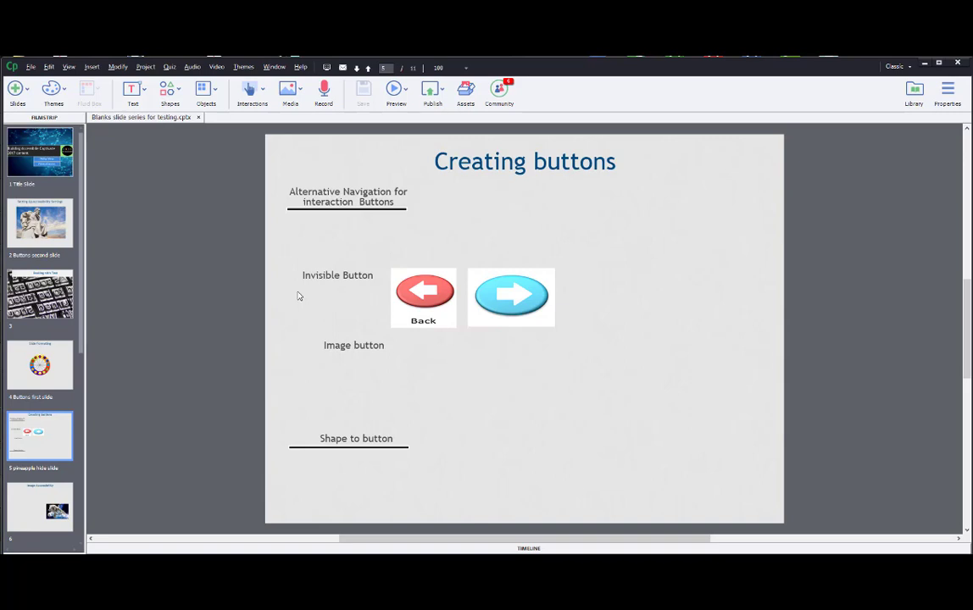
# Insert a button on the Creating buttons slide, placed and enlarged below the "Alternative Navigation for interaction Buttons" heading
pyautogui.click(263, 91)
pyautogui.click(255, 118)
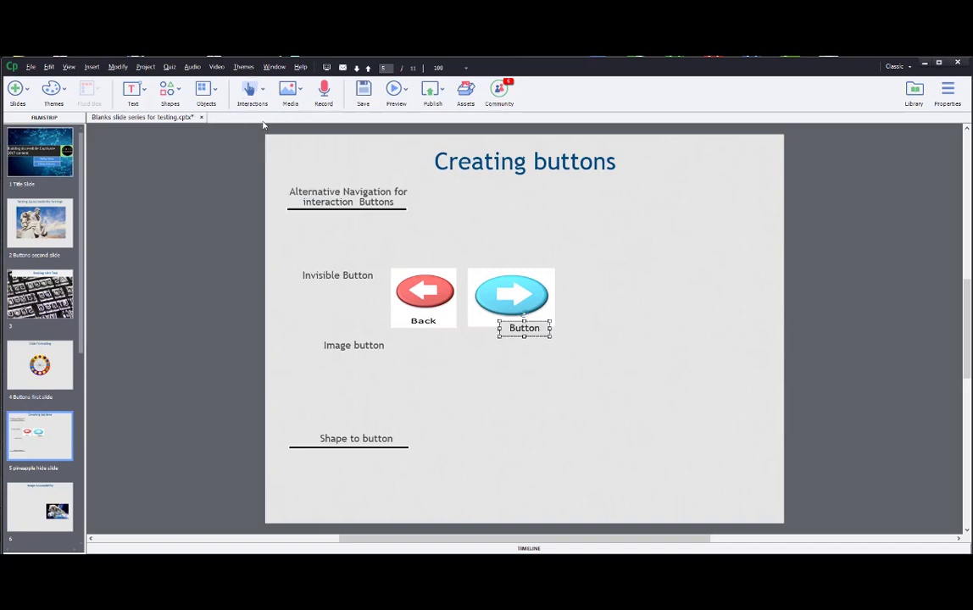
pyautogui.moveTo(466, 296); pyautogui.dragTo(397, 253)
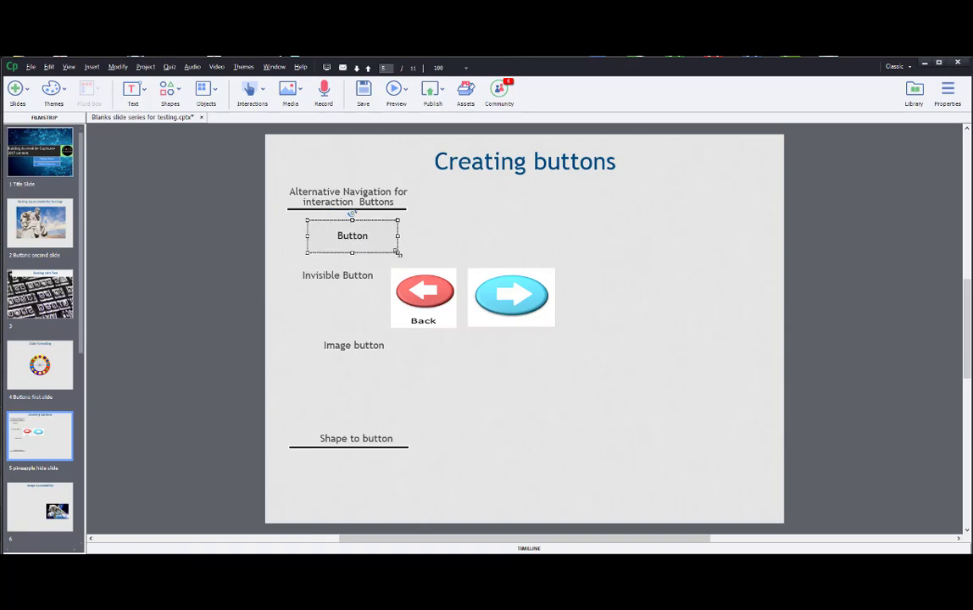
# Change the new button's caption to "Button 1" in its properties
pyautogui.click(947, 89)
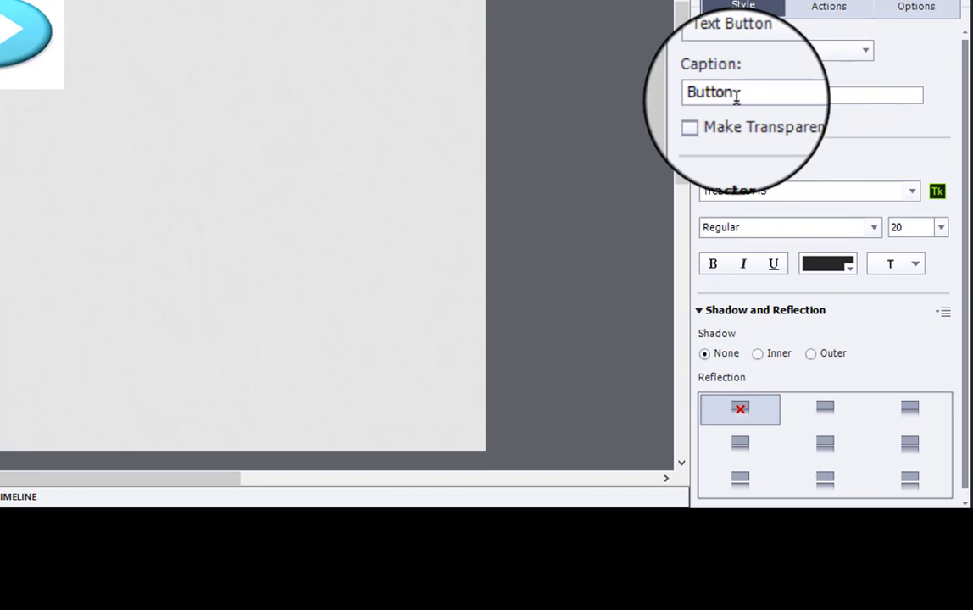
pyautogui.click(736, 98)
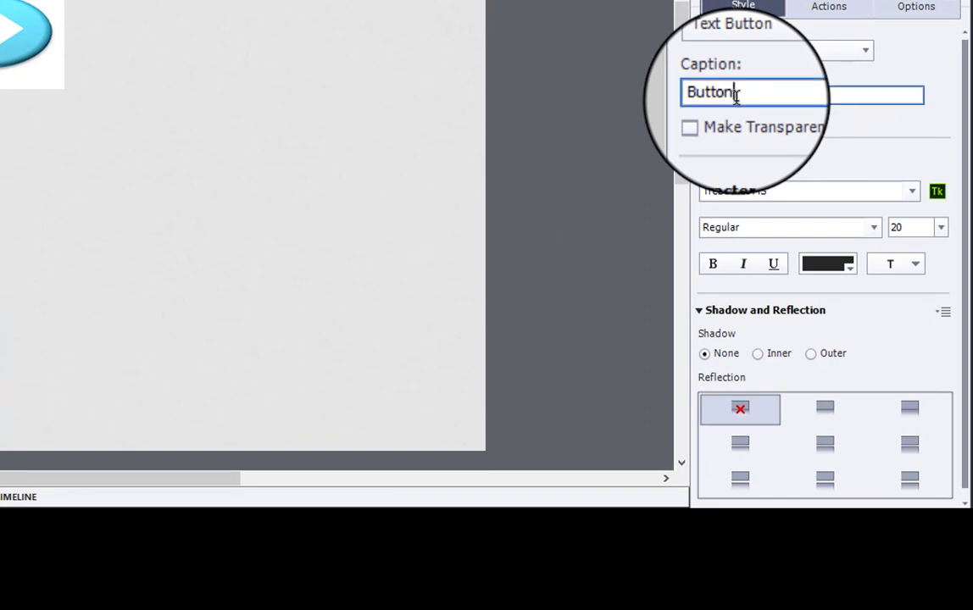
pyautogui.write('1')
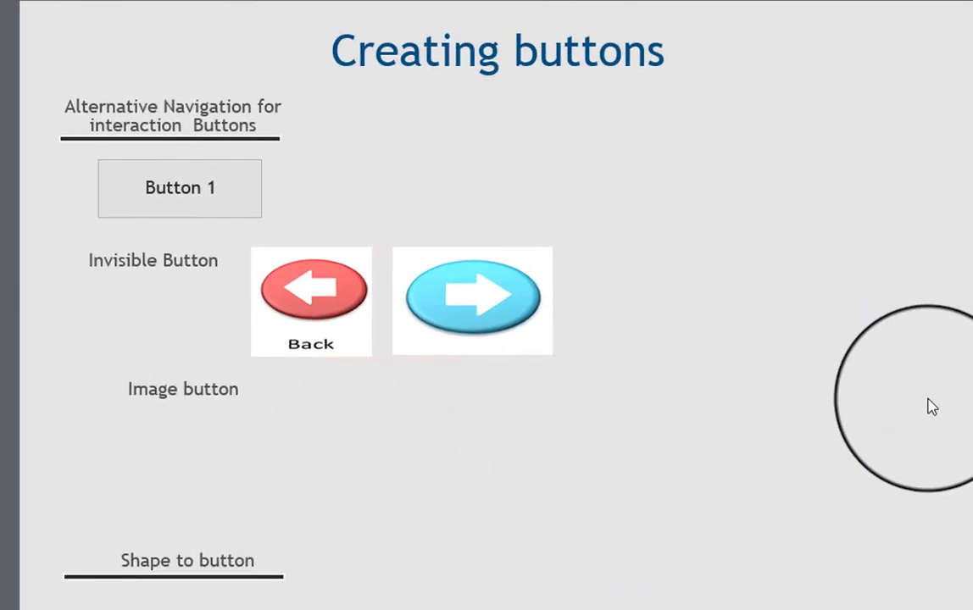
# Open the object state view for Button 1 and exit it again
pyautogui.click(173, 197)
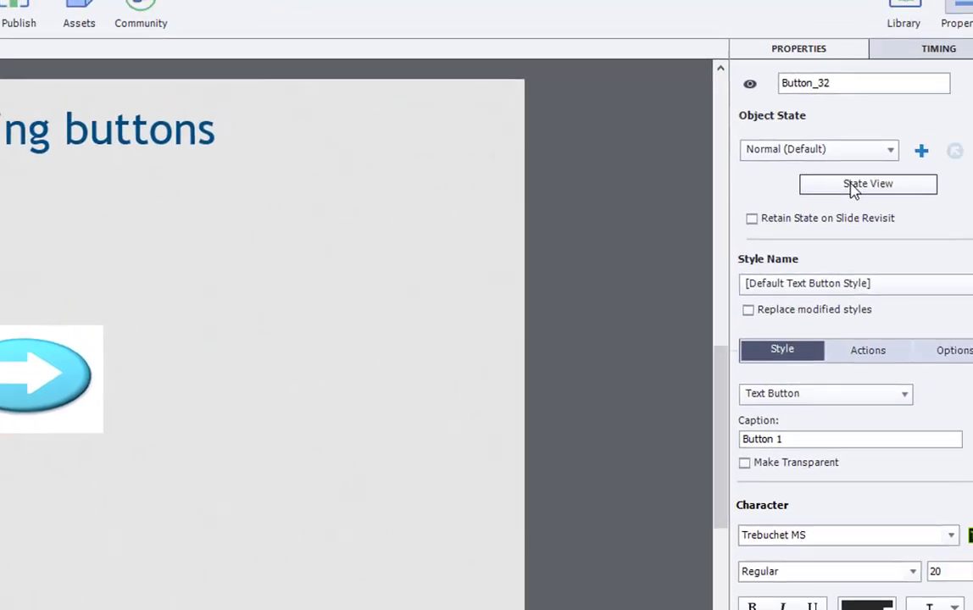
pyautogui.click(813, 191)
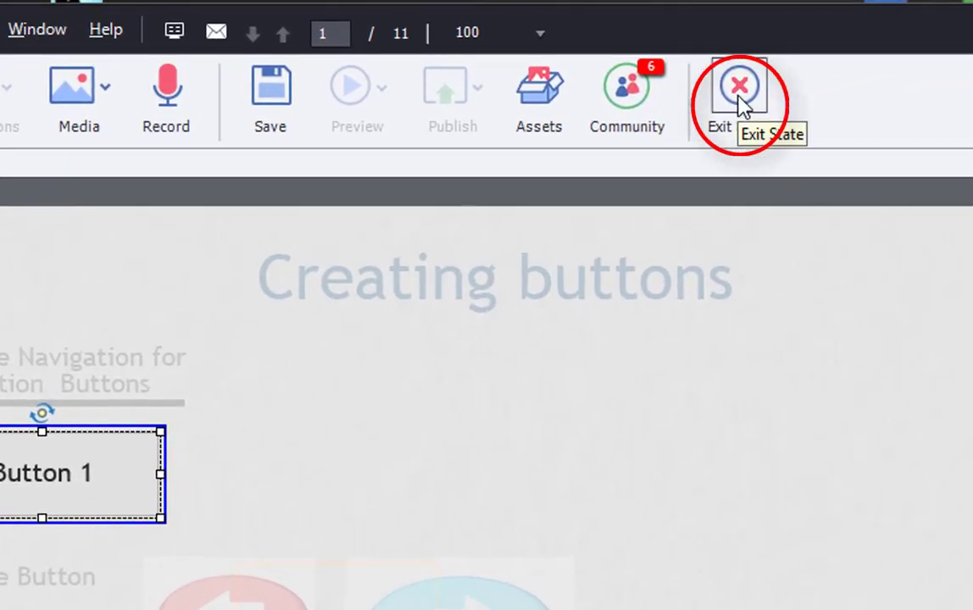
pyautogui.click(739, 88)
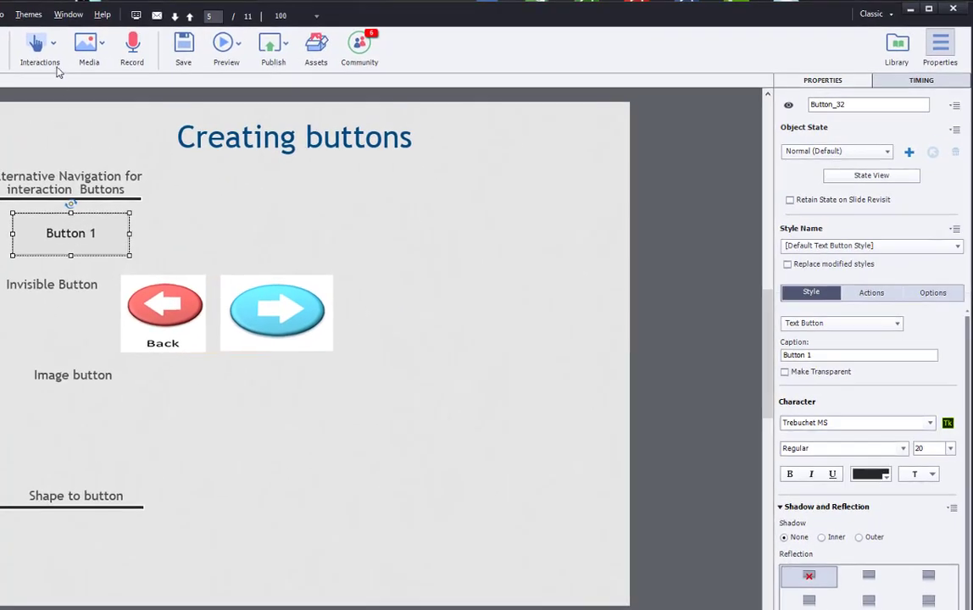
# Insert another button on the slide and place it just below the "Invisible Button" label
pyautogui.click(54, 45)
pyautogui.click(57, 82)
pyautogui.moveTo(284, 344); pyautogui.dragTo(65, 295)
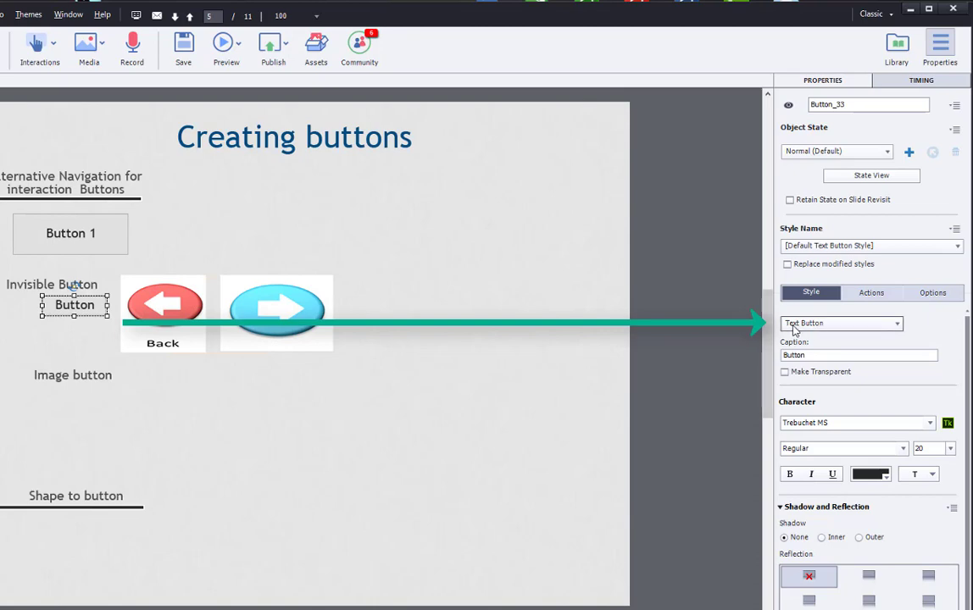
# Make the new button a Transparent Button with an empty caption and a fill opacity of 0%
pyautogui.click(897, 324)
pyautogui.click(848, 353)
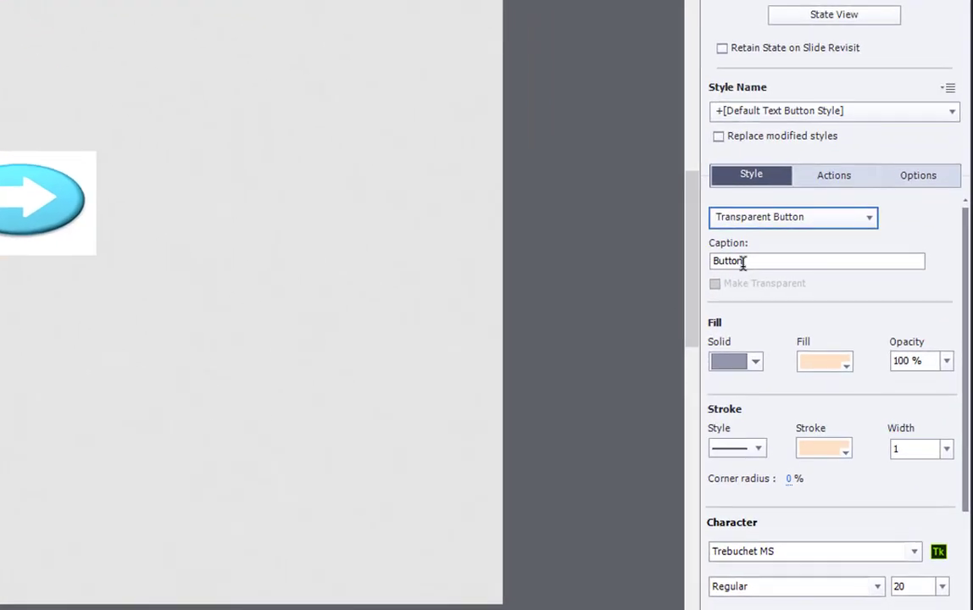
pyautogui.moveTo(742, 265); pyautogui.dragTo(701, 264)
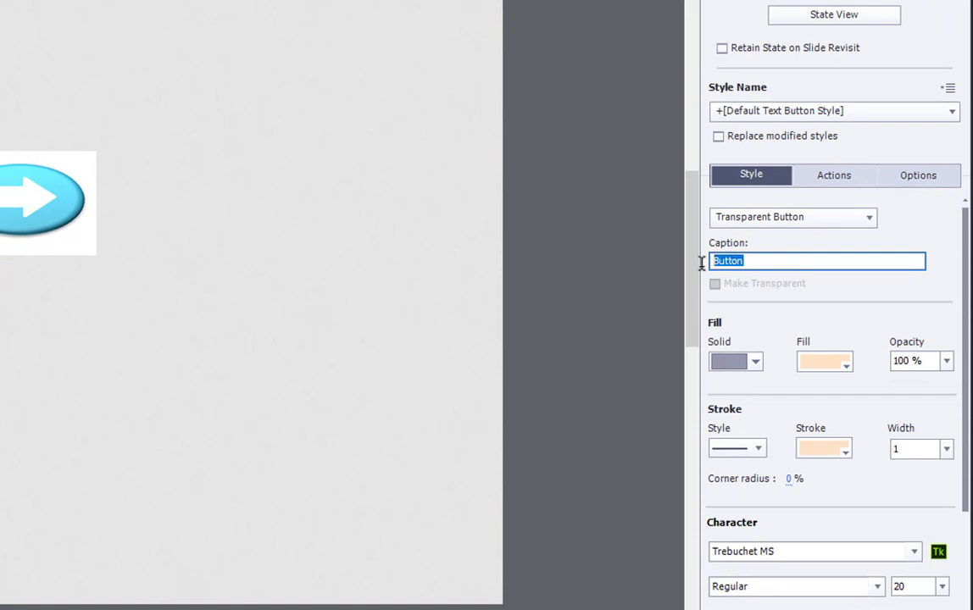
pyautogui.press('BackSpace')
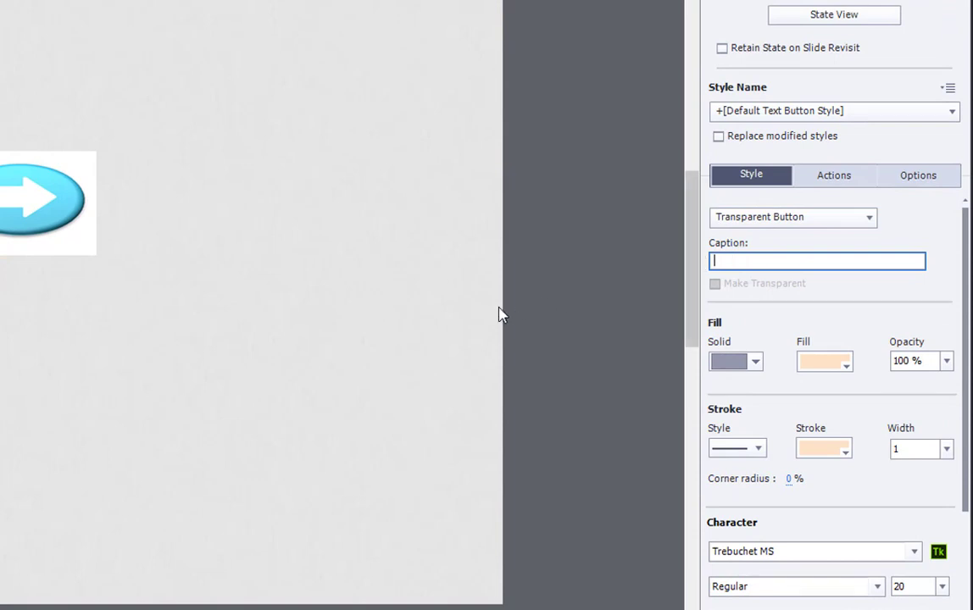
pyautogui.click(946, 362)
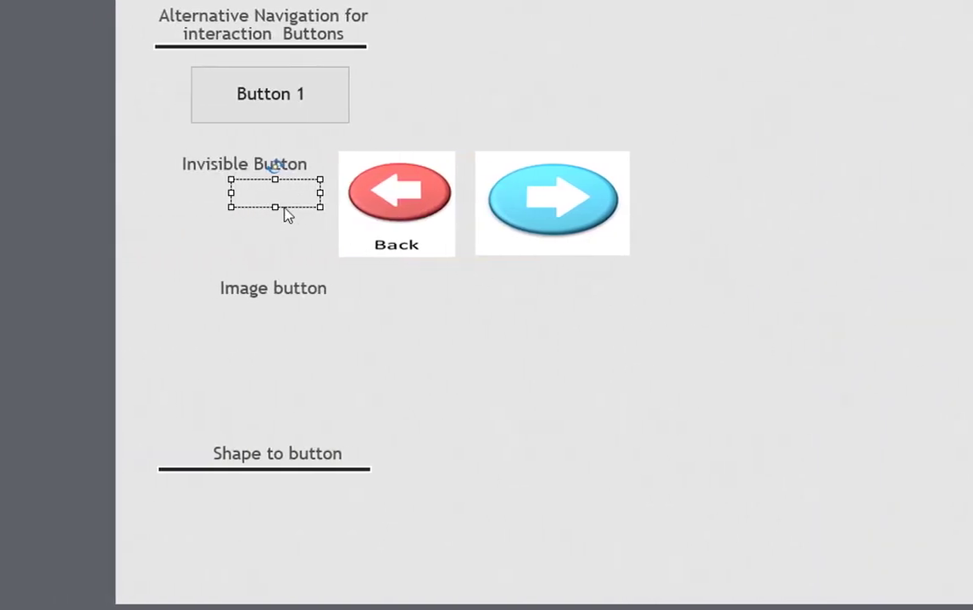
# Shift the "Invisible Button" label slightly toward the Back image, and move and resize the transparent button to cover that image
pyautogui.moveTo(265, 179); pyautogui.dragTo(290, 177)
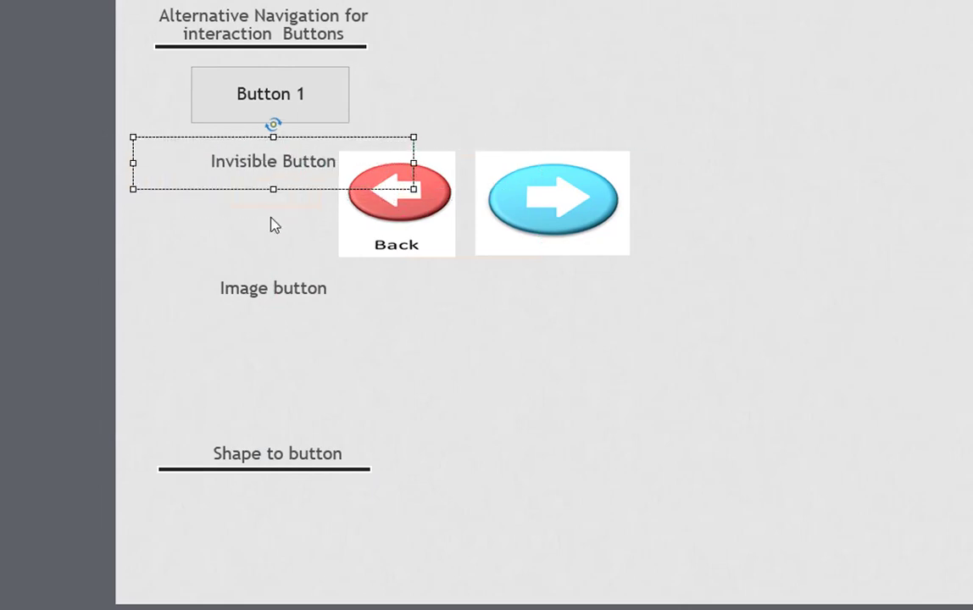
pyautogui.click(270, 214)
pyautogui.click(268, 205)
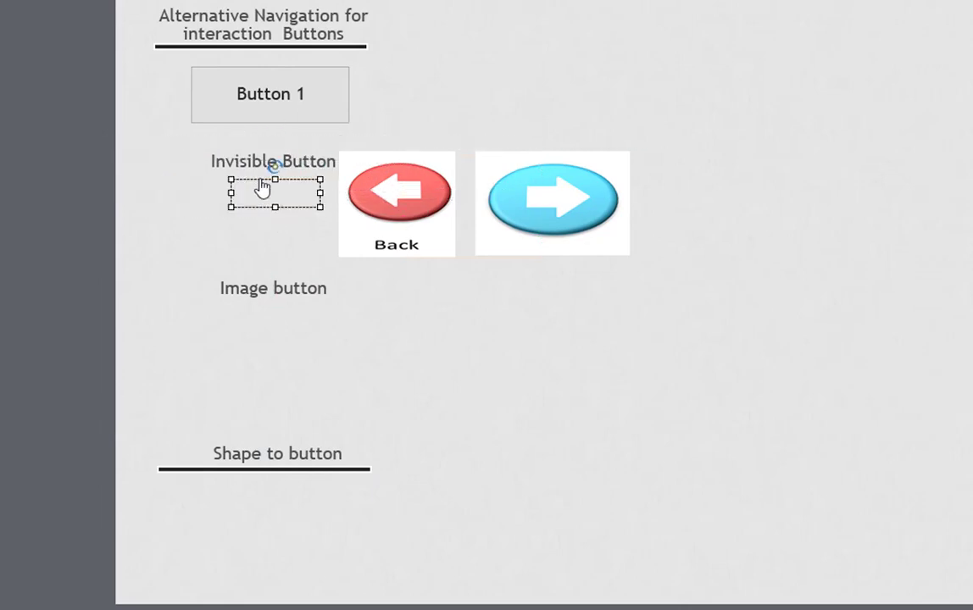
pyautogui.moveTo(262, 191); pyautogui.dragTo(371, 152)
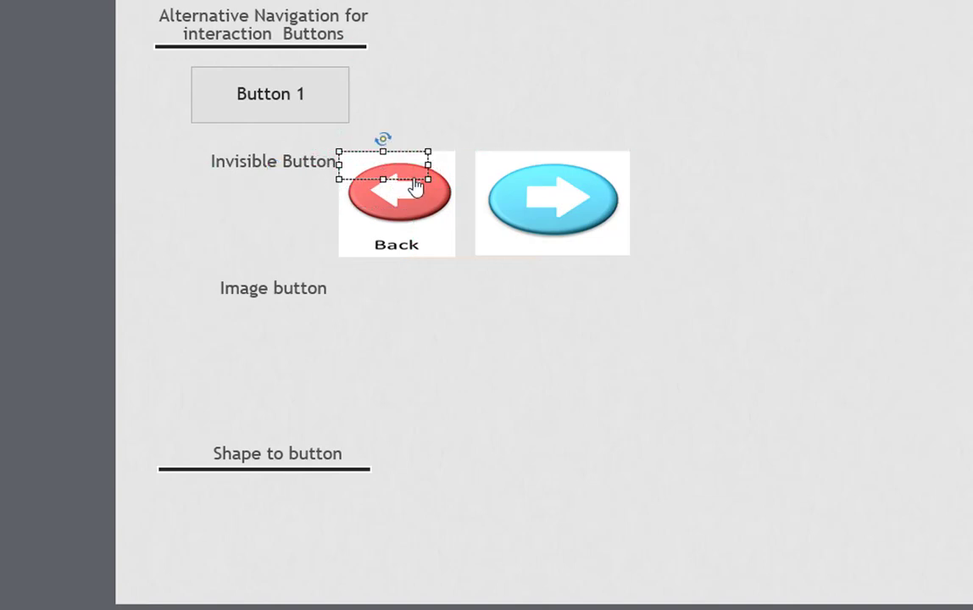
pyautogui.moveTo(428, 179); pyautogui.dragTo(455, 256)
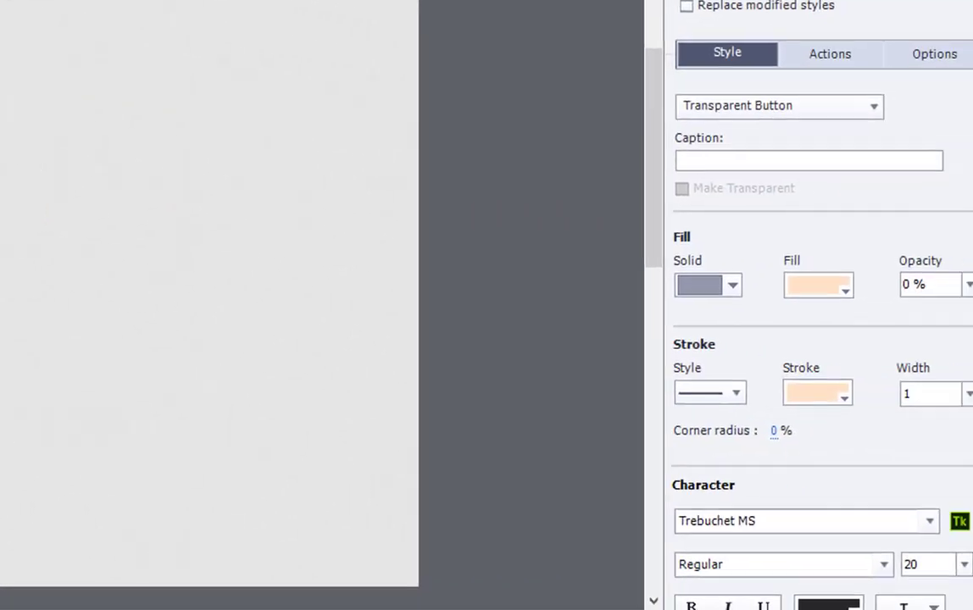
# Set the transparent button's On Success action to "Go to the previous slide" and check Button 1's success action
pyautogui.click(792, 49)
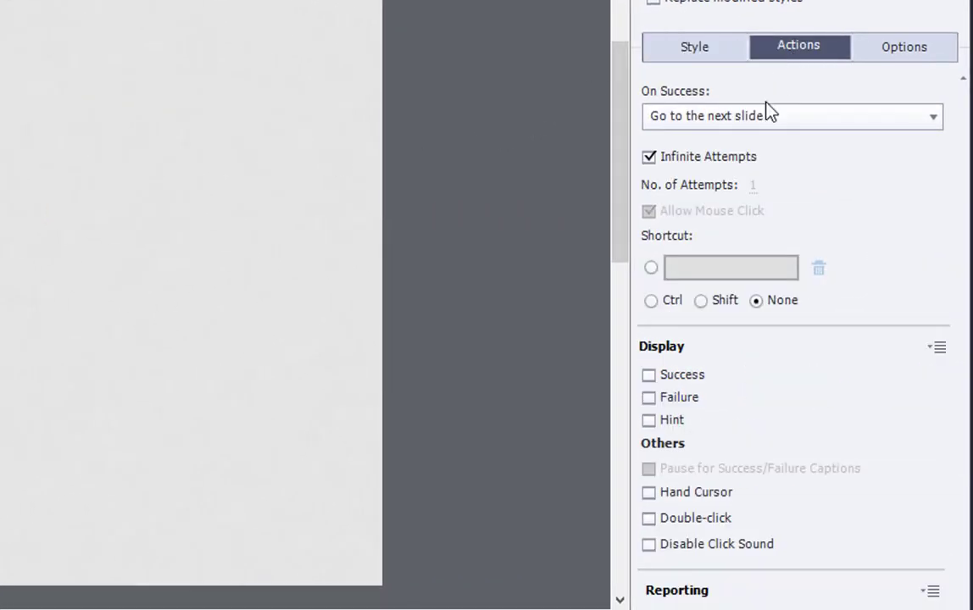
pyautogui.click(754, 186)
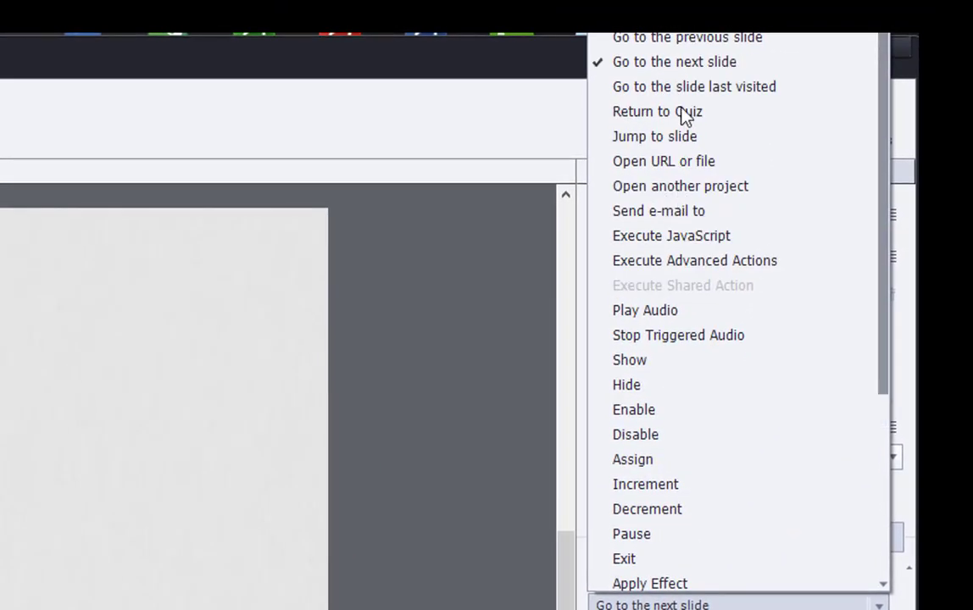
pyautogui.click(667, 39)
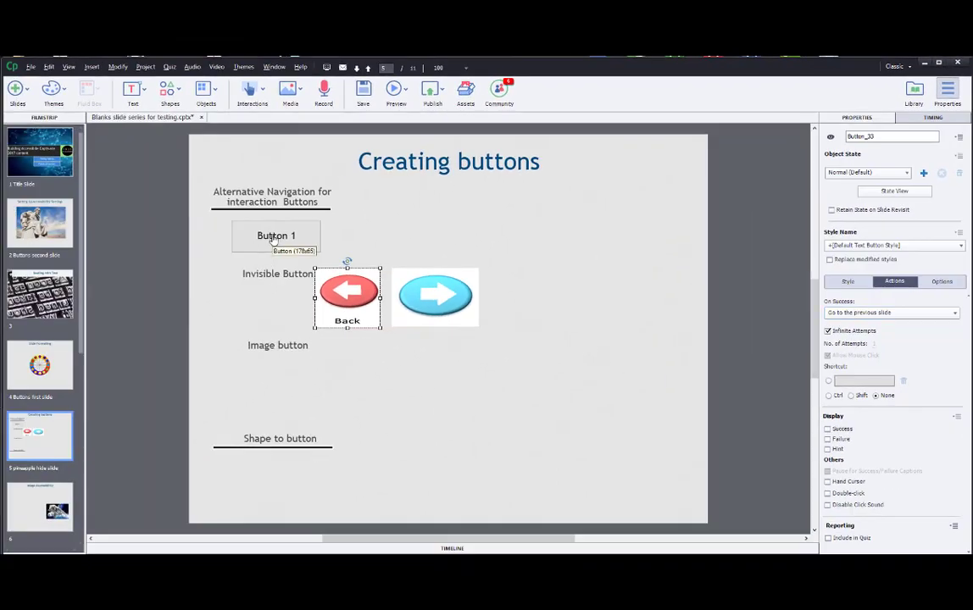
pyautogui.click(273, 237)
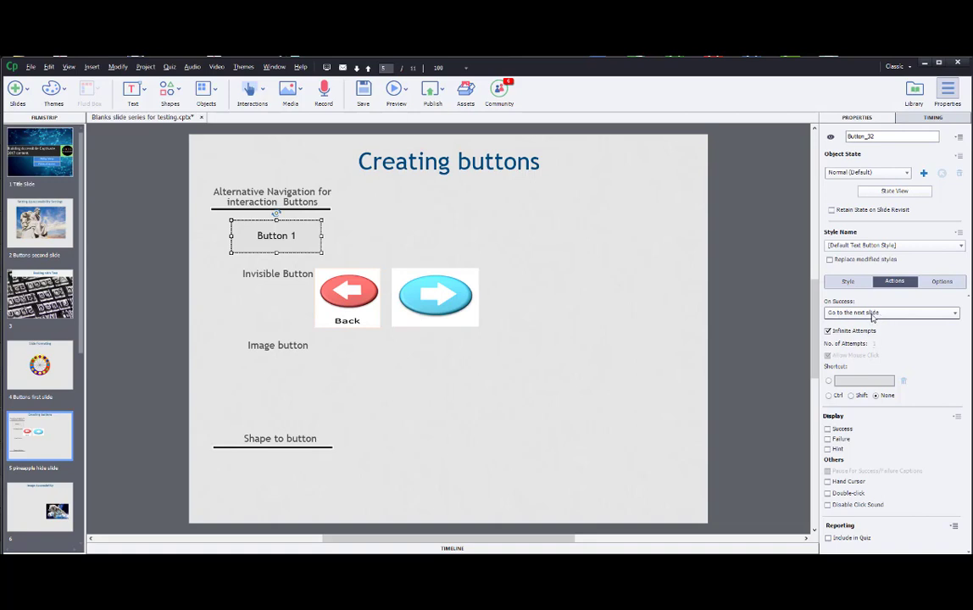
pyautogui.click(387, 344)
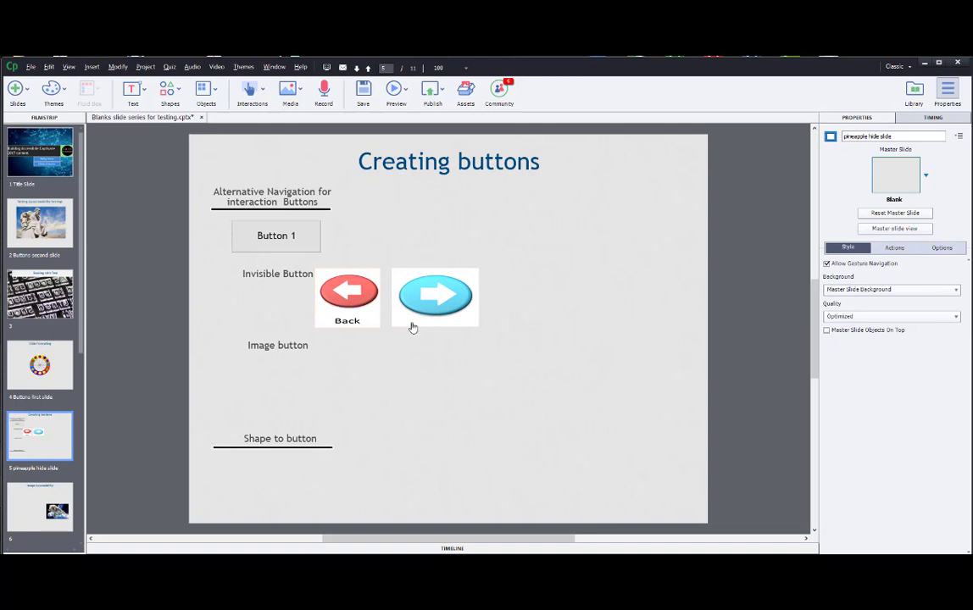
# Insert another button and position and resize it to cover the blue forward arrow image
pyautogui.click(262, 92)
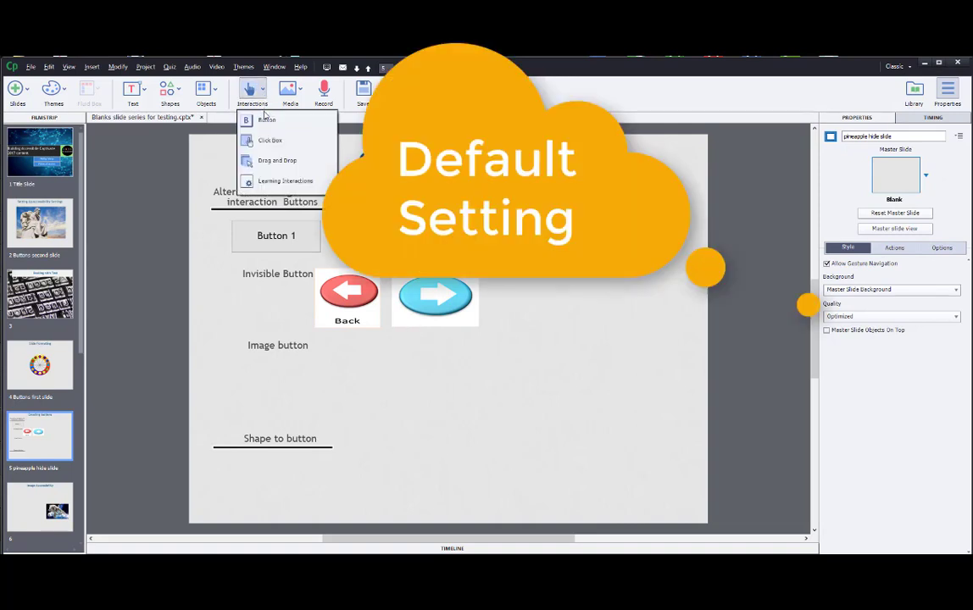
pyautogui.click(254, 120)
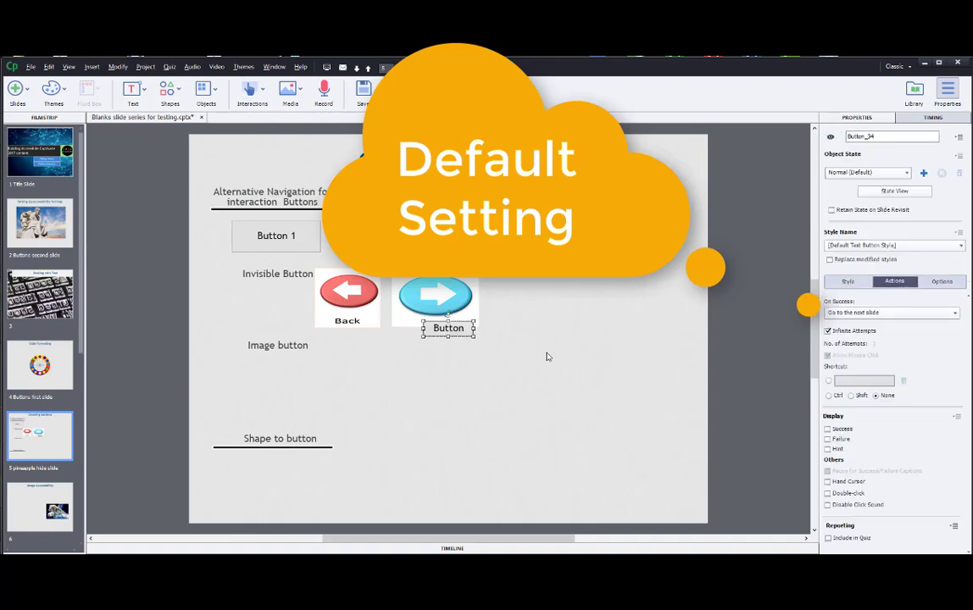
pyautogui.moveTo(452, 327); pyautogui.dragTo(476, 326)
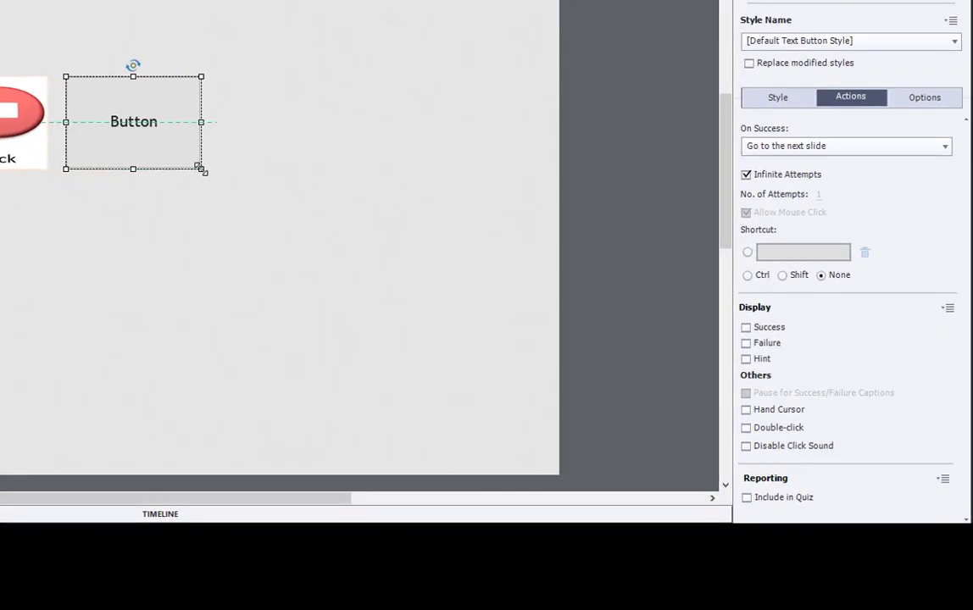
pyautogui.moveTo(203, 172); pyautogui.dragTo(205, 169)
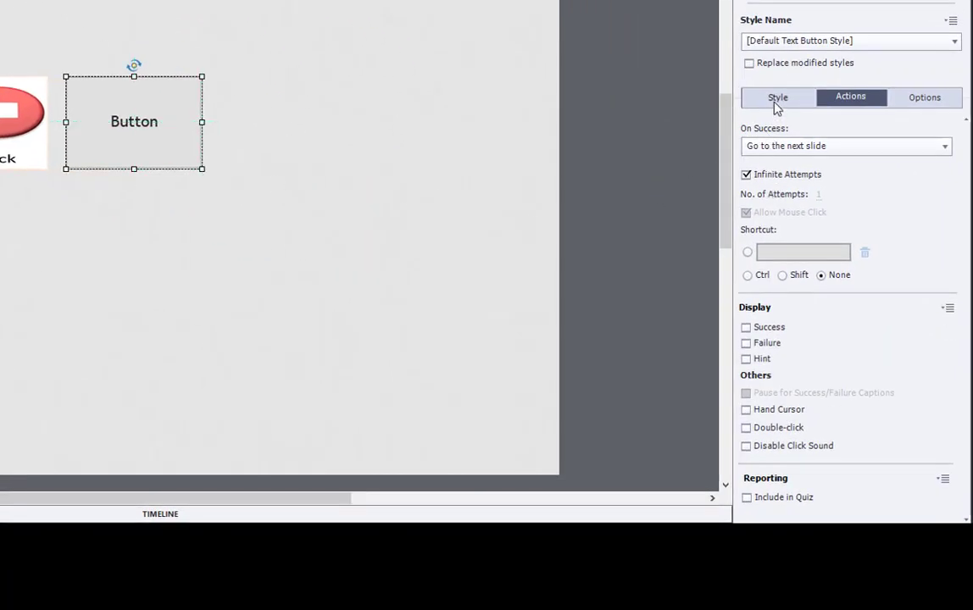
# Give the button over the blue arrow the caption "Forward" and make it transparent
pyautogui.click(776, 97)
pyautogui.click(769, 172)
pyautogui.doubleClick(769, 172)
pyautogui.write('Forward')
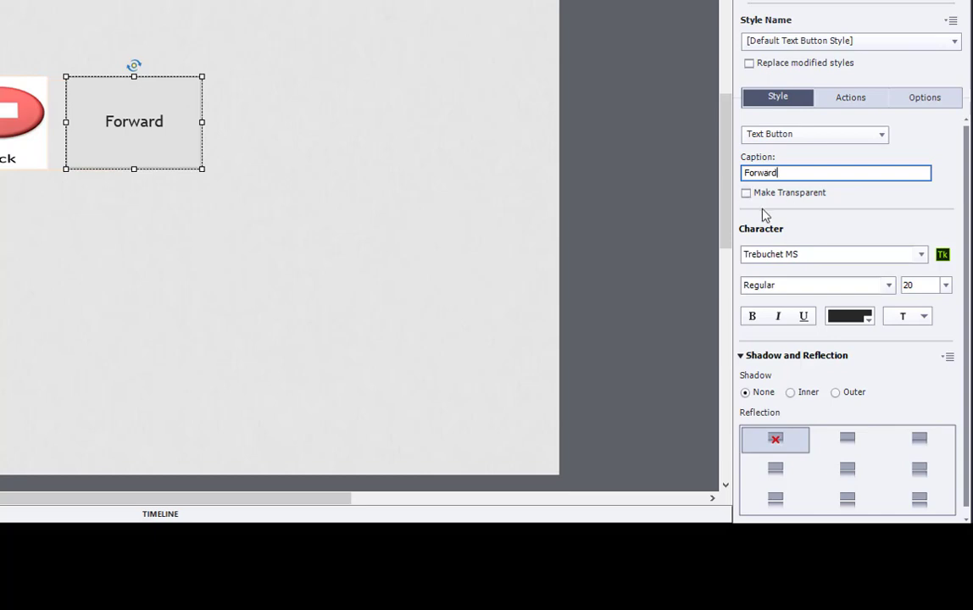
pyautogui.click(745, 194)
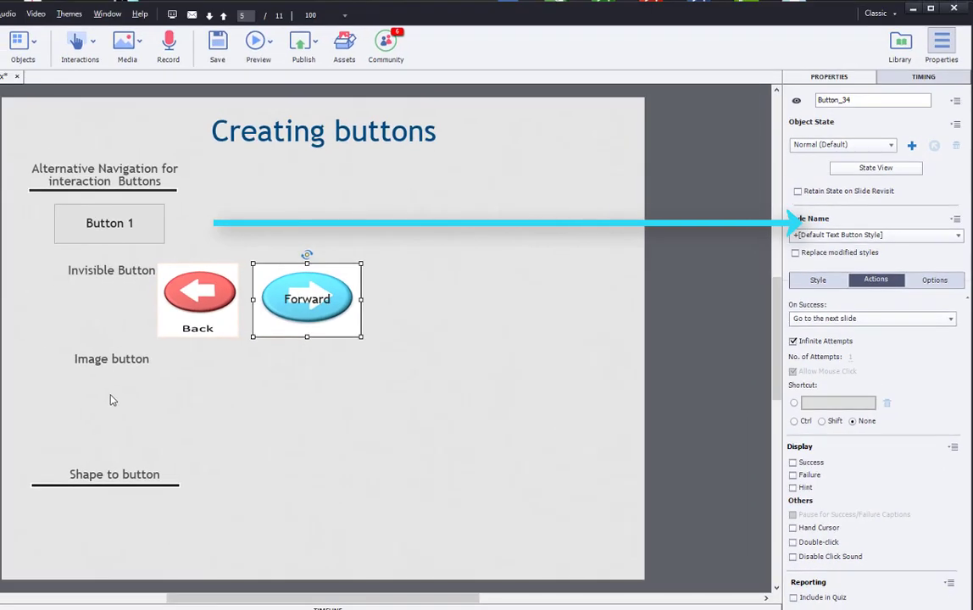
pyautogui.click(110, 400)
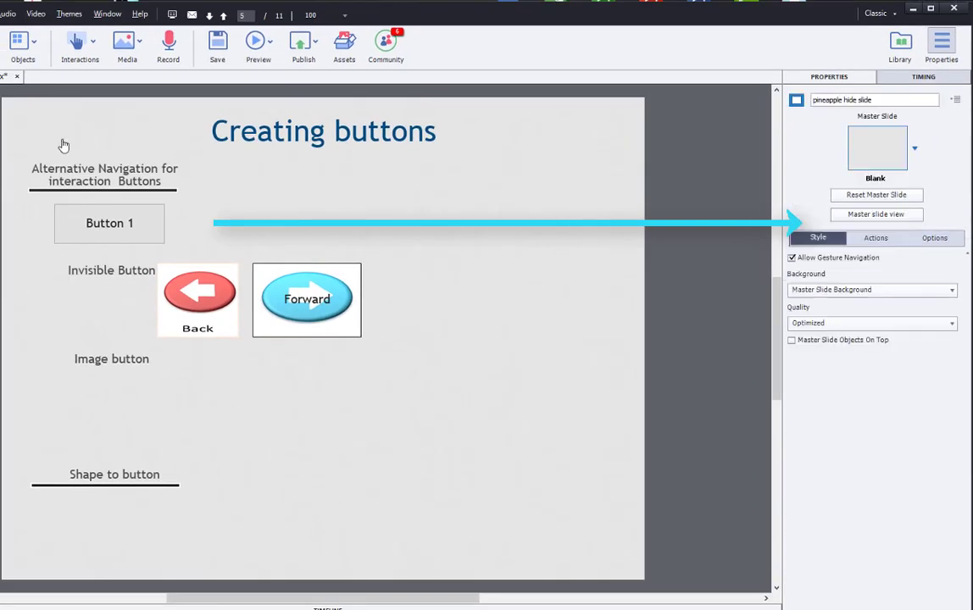
# Insert a further button, place it below the "Image button" label and widen it
pyautogui.click(93, 46)
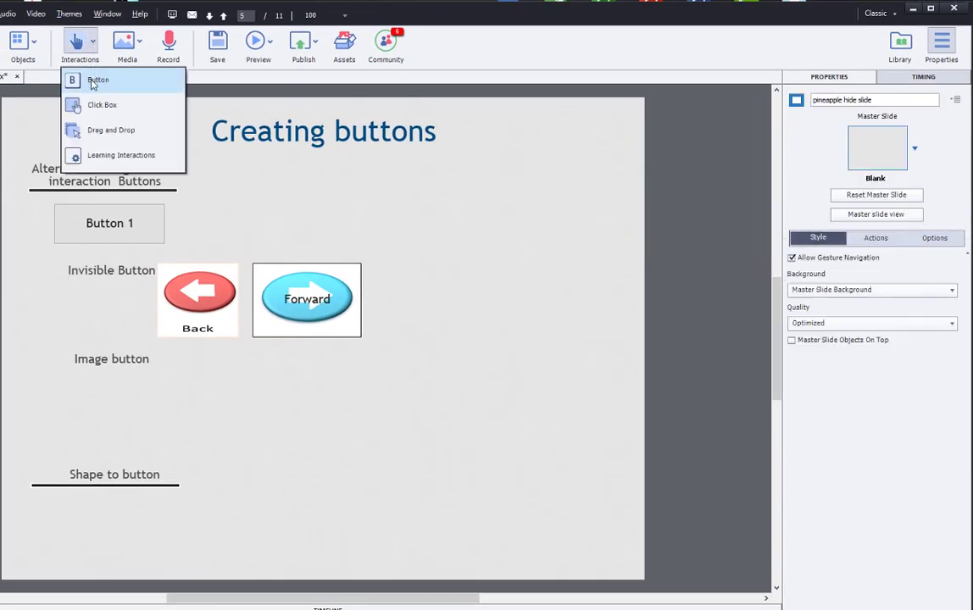
pyautogui.click(93, 82)
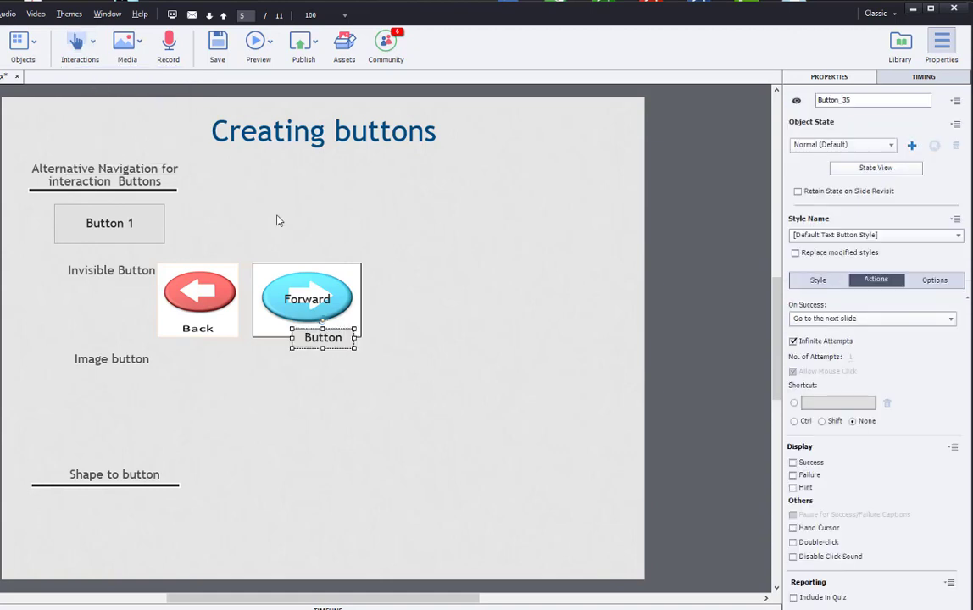
pyautogui.moveTo(331, 338); pyautogui.dragTo(259, 400)
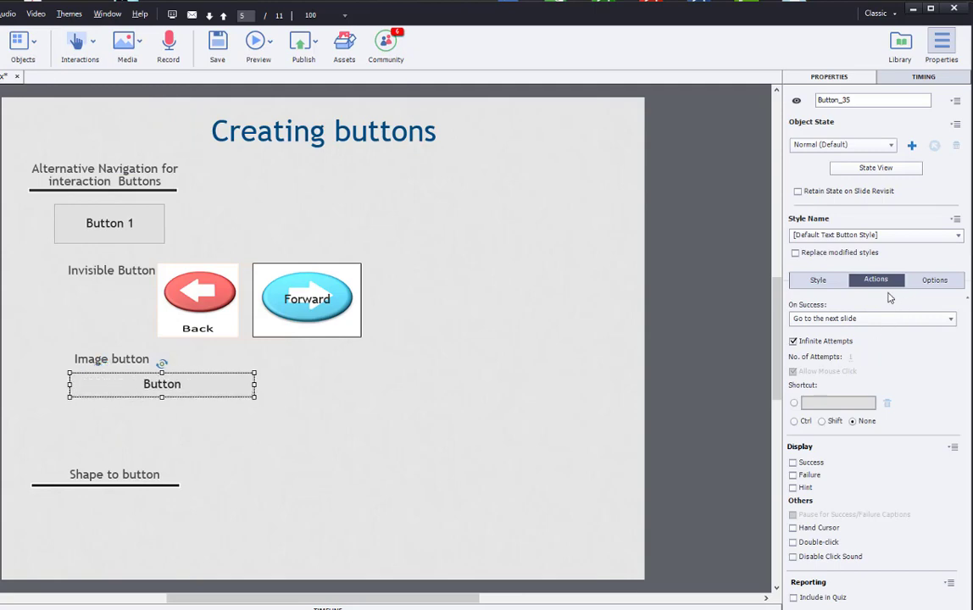
# Change the selected button below the "Image button" label to an image button using the CB_start(150*45) graphic
pyautogui.click(819, 280)
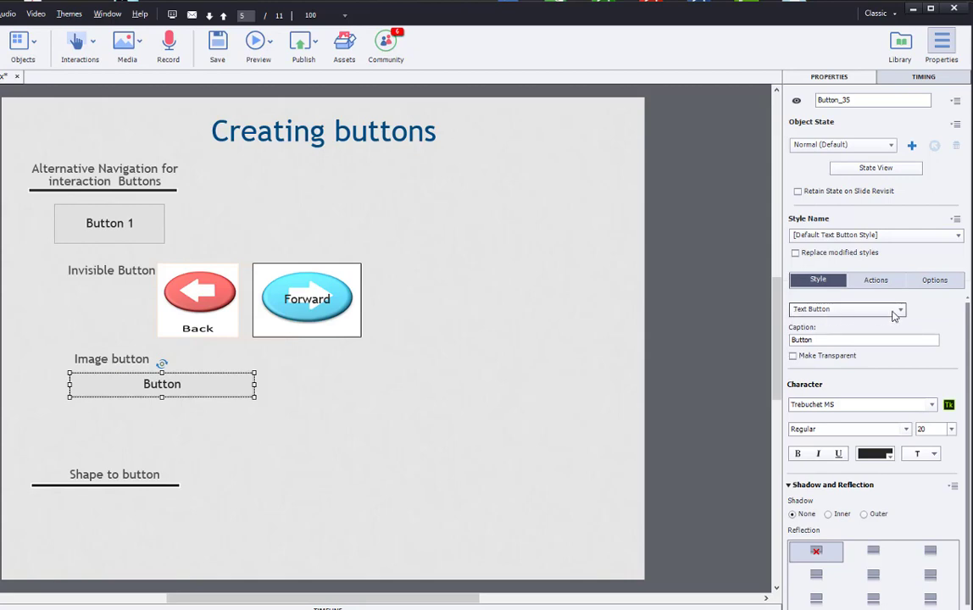
pyautogui.click(844, 310)
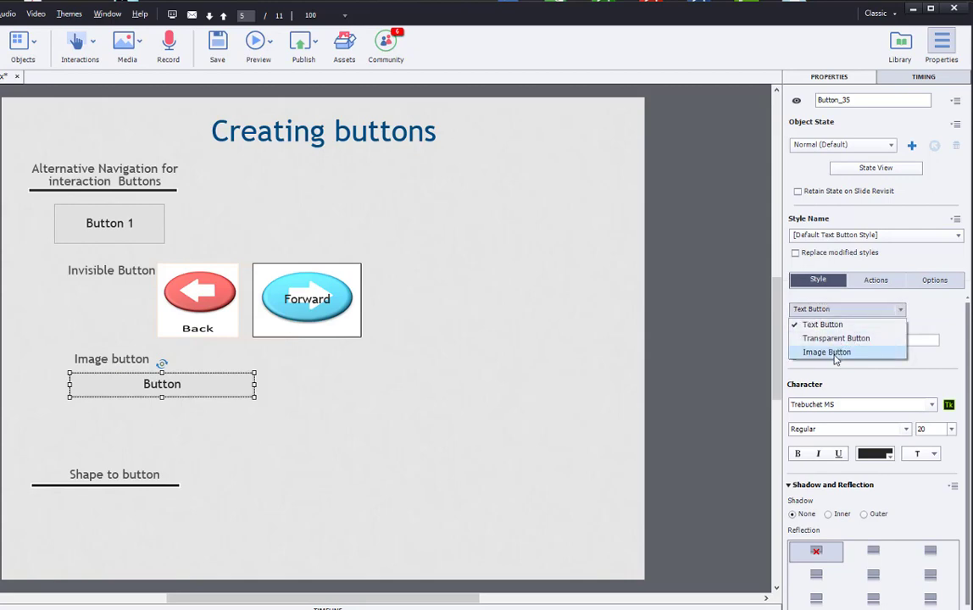
pyautogui.click(834, 353)
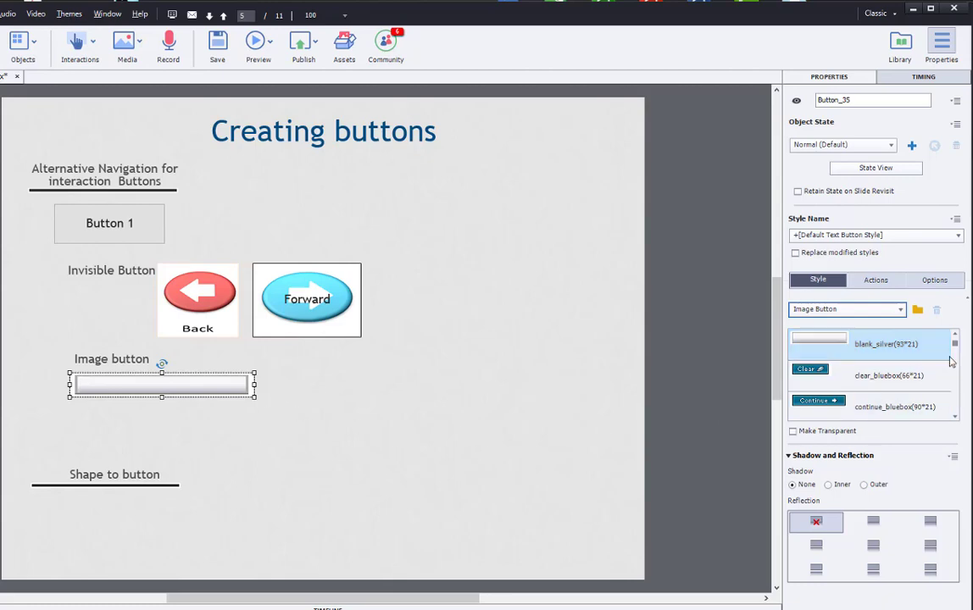
pyautogui.scroll(-2, 953, 417)
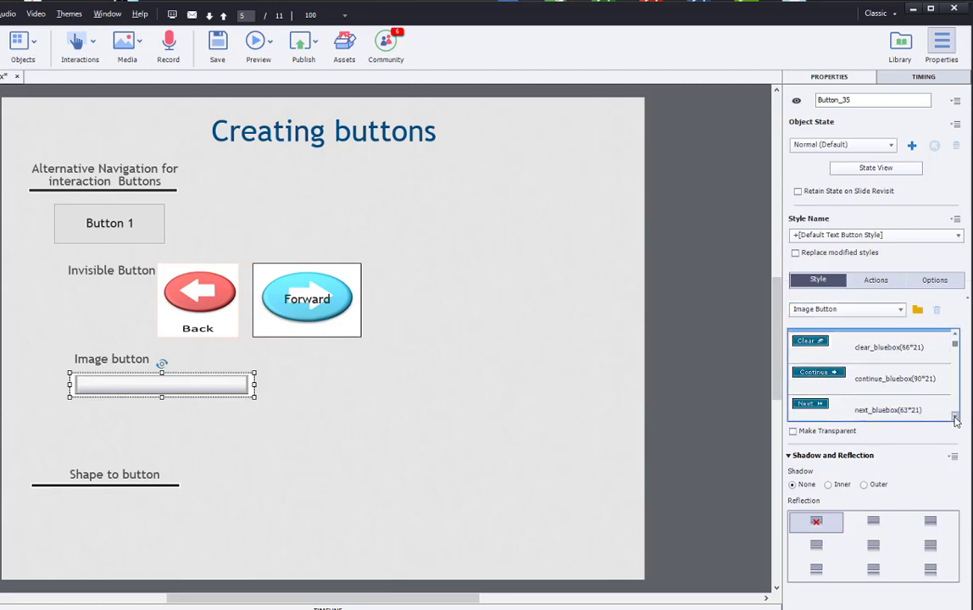
pyautogui.scroll(-3, 955, 421)
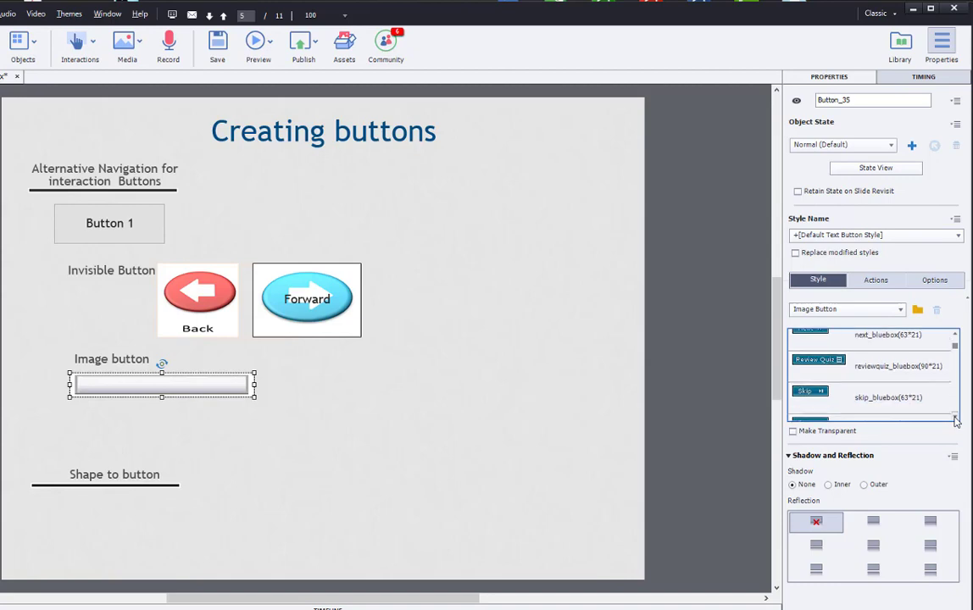
pyautogui.scroll(-5, 955, 422)
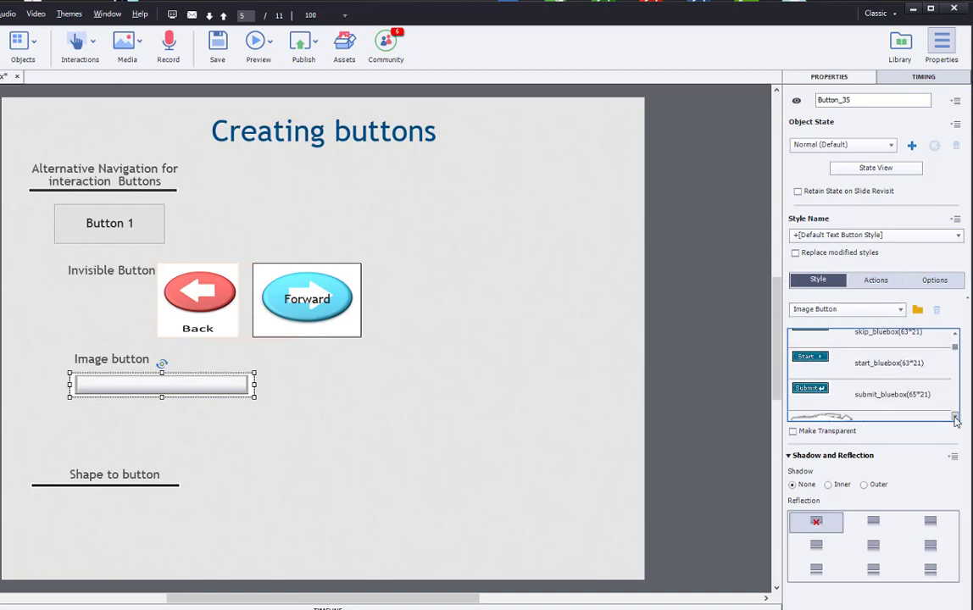
pyautogui.scroll(-10, 956, 421)
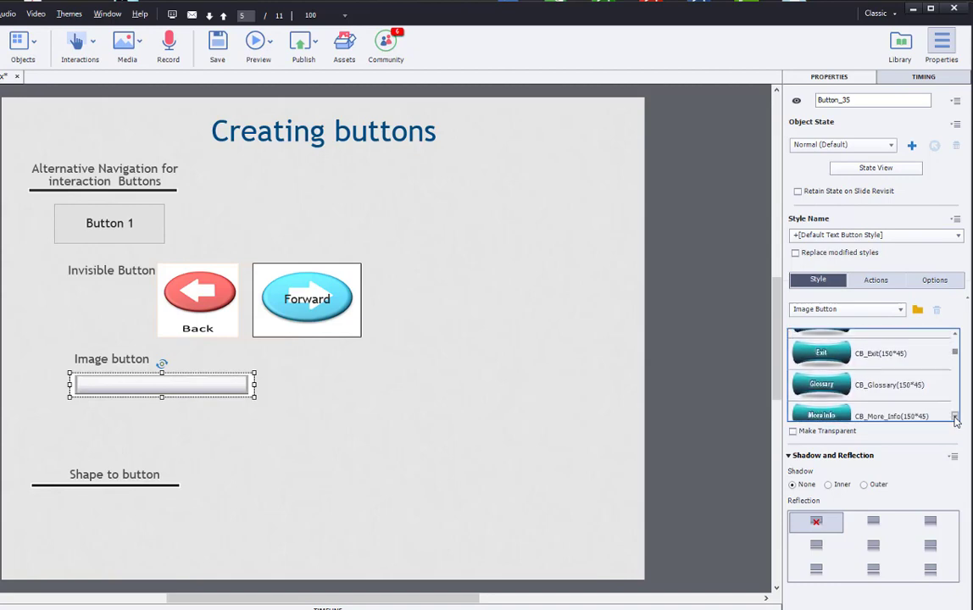
pyautogui.scroll(-4, 955, 421)
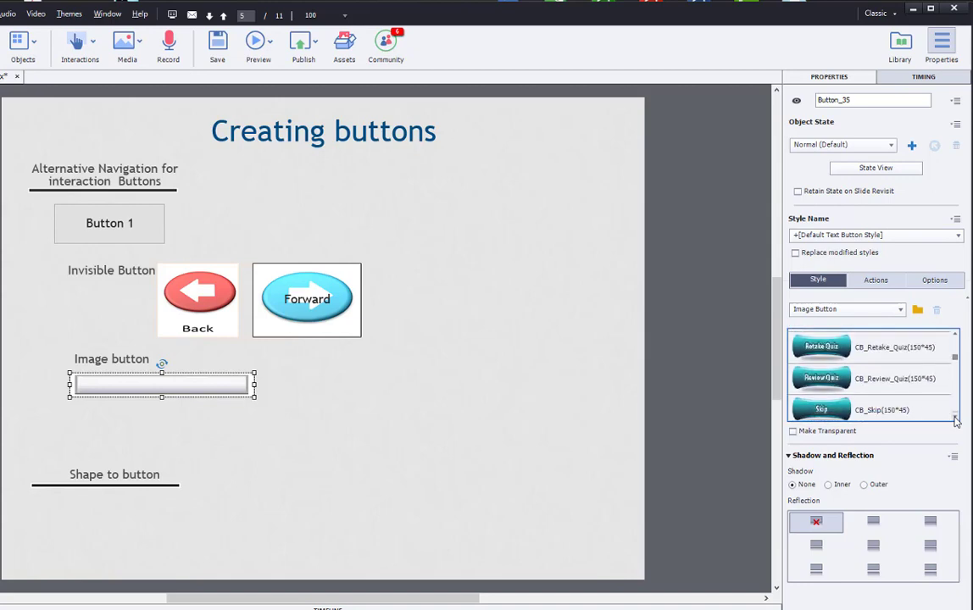
pyautogui.scroll(-2, 955, 421)
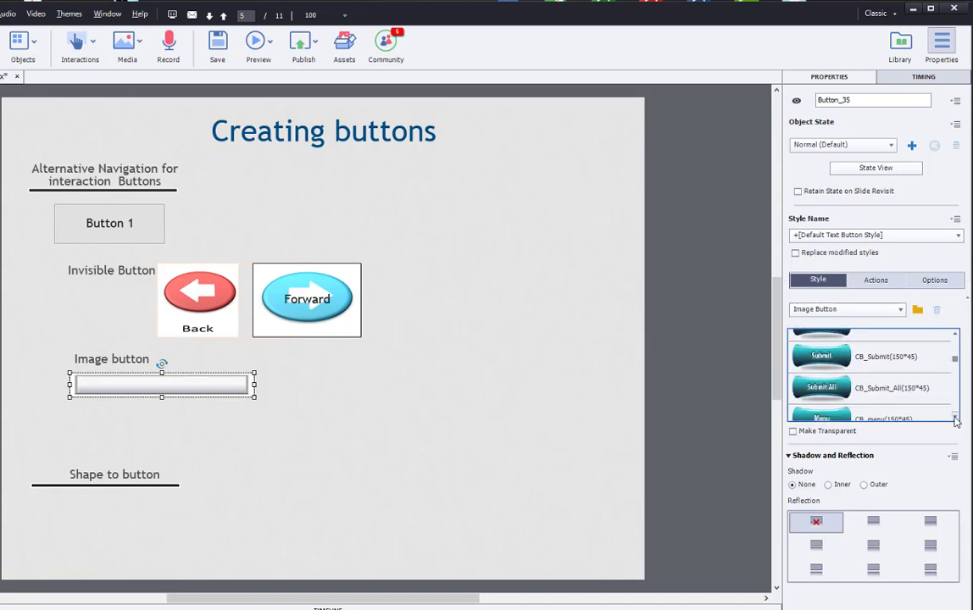
pyautogui.scroll(-2, 955, 421)
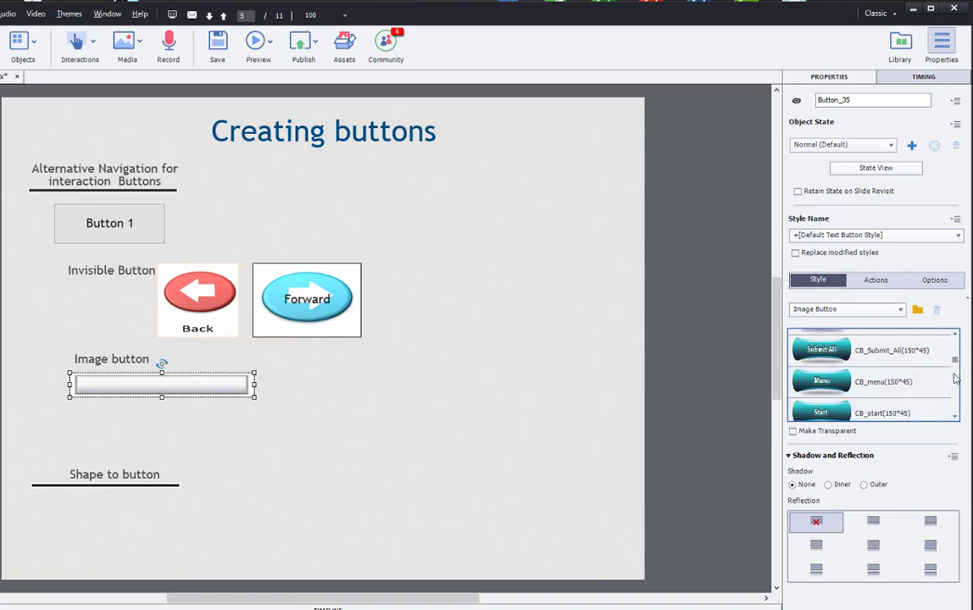
pyautogui.click(828, 415)
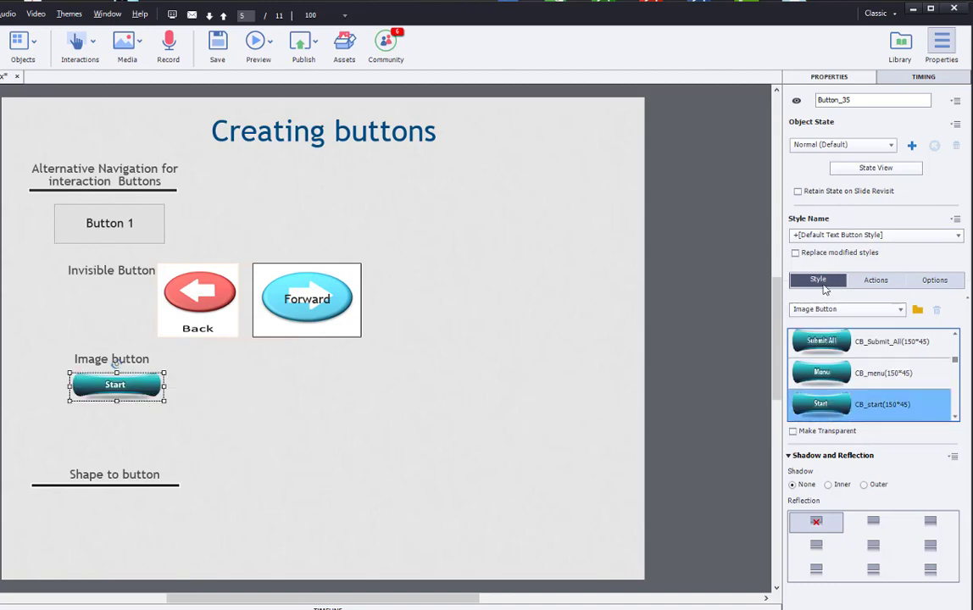
# Check slide 11, return to slide 5 and set the Start button's On Success action to "Jump to slide" with "11 Text no audio slide"
pyautogui.click(868, 285)
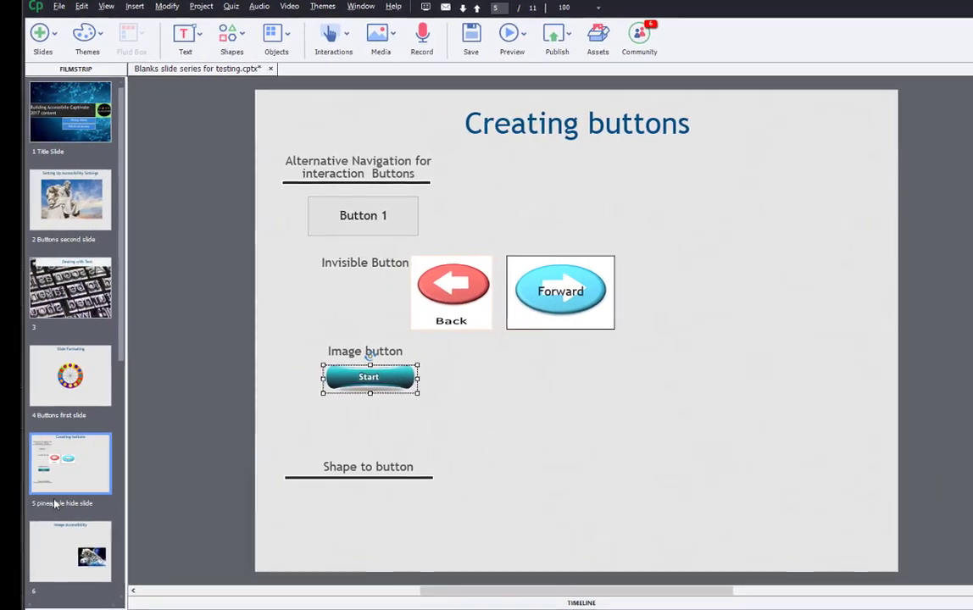
pyautogui.scroll(-5, 61, 509)
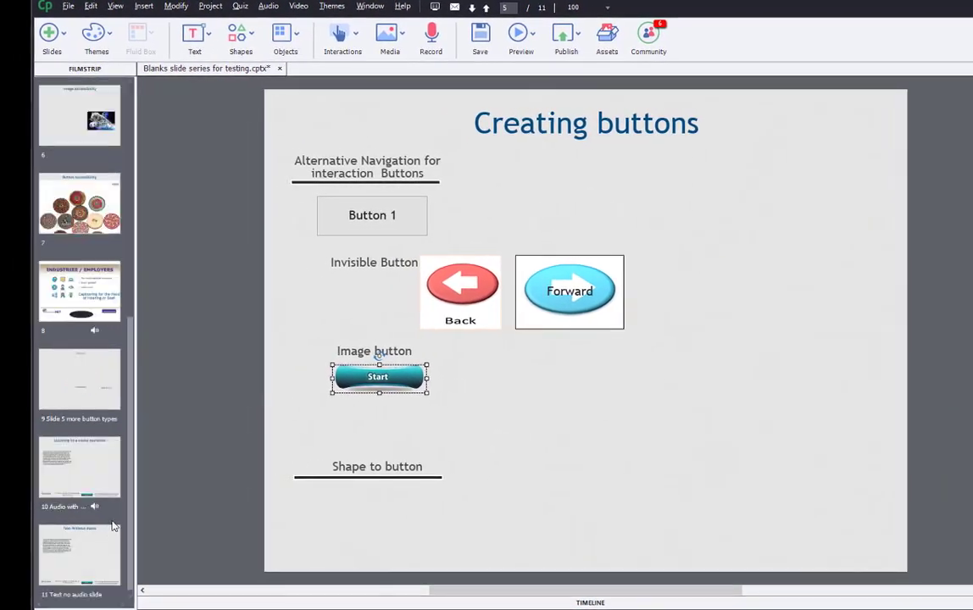
pyautogui.click(71, 549)
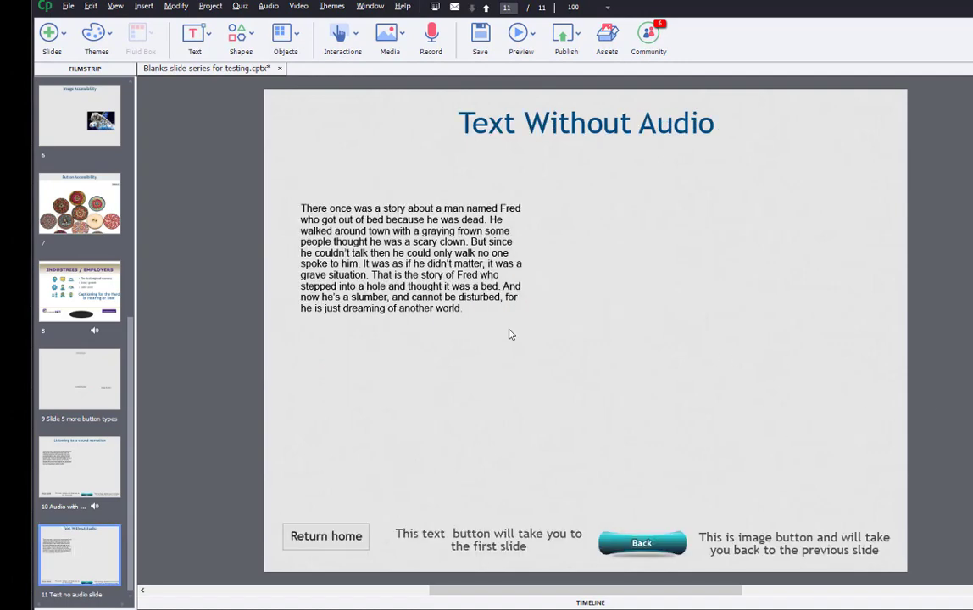
pyautogui.scroll(5, 75, 203)
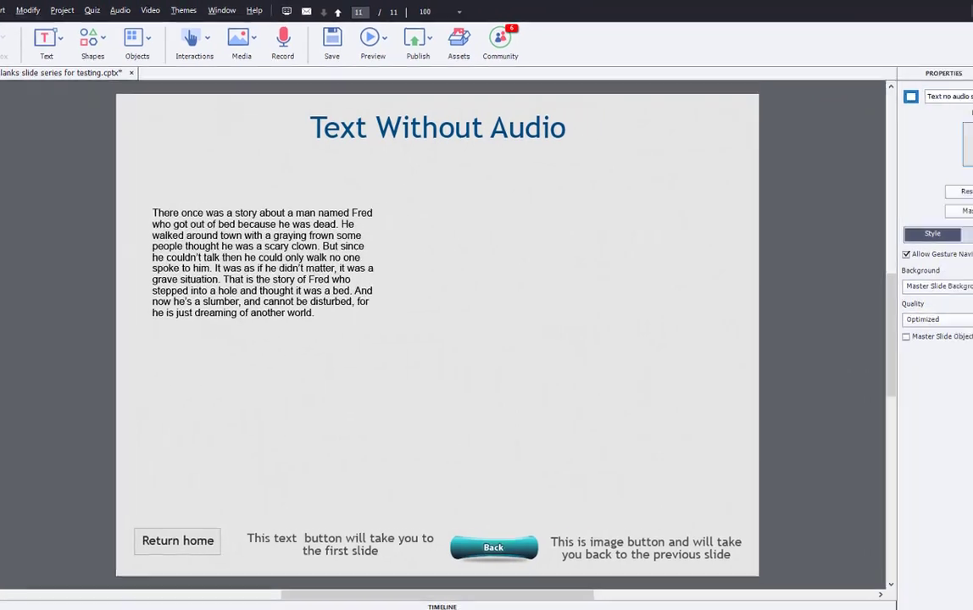
pyautogui.click(2, 462)
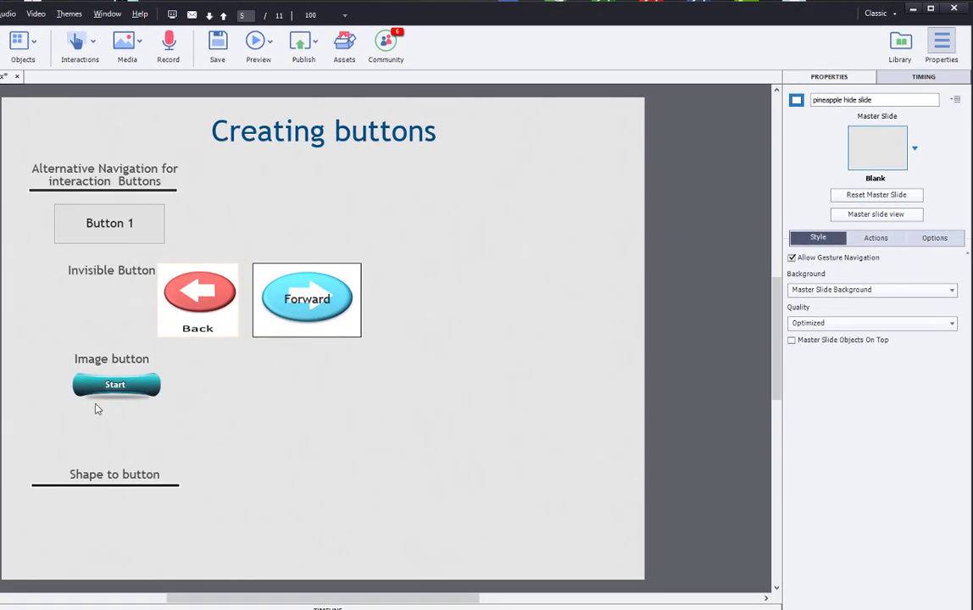
pyautogui.click(116, 385)
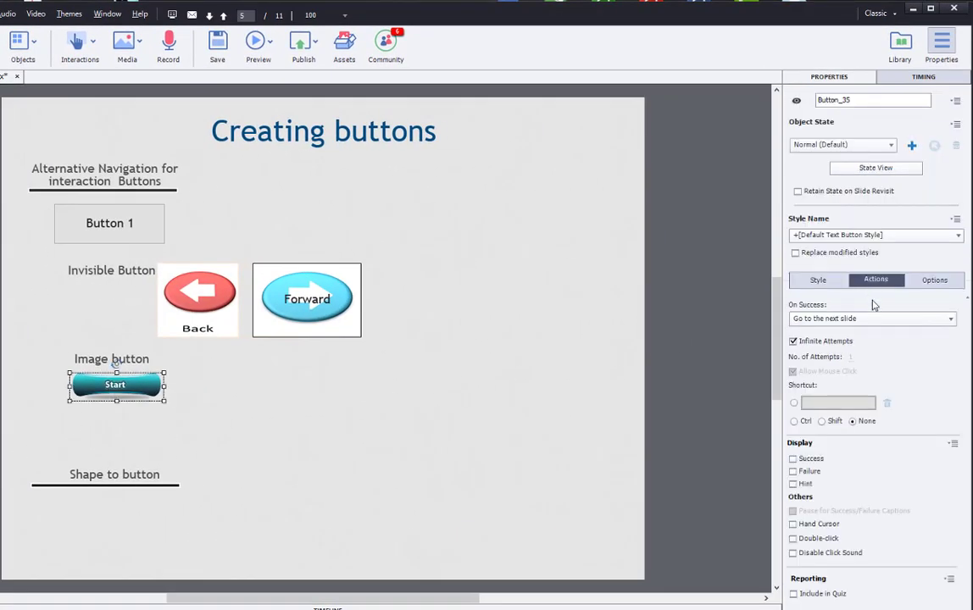
pyautogui.click(881, 320)
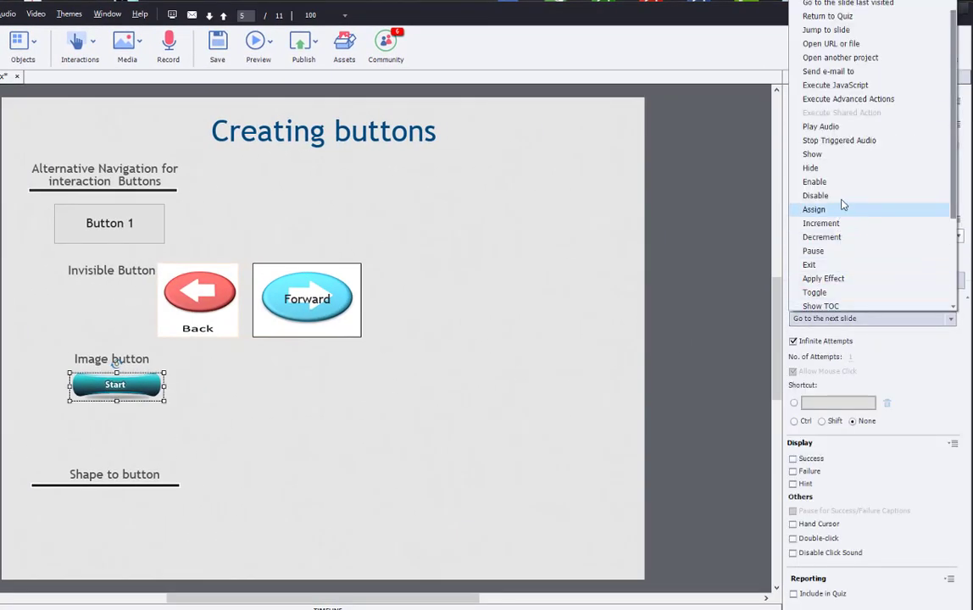
pyautogui.scroll(1, 842, 203)
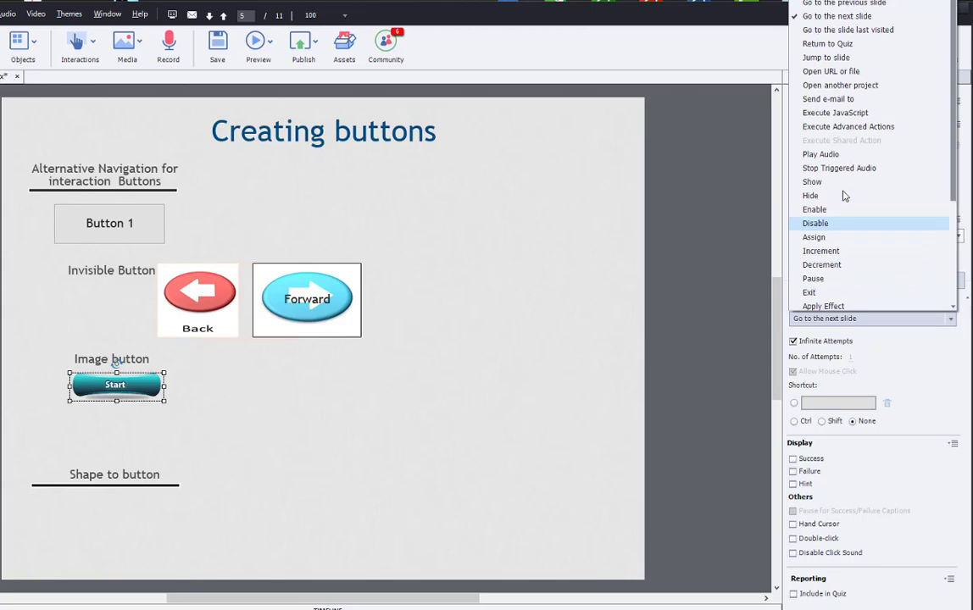
pyautogui.click(827, 57)
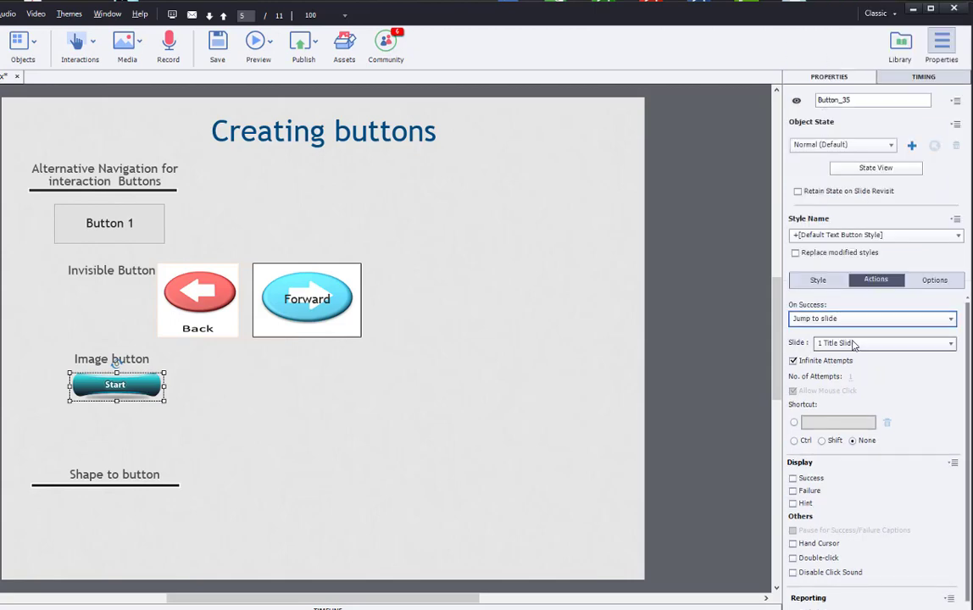
pyautogui.click(854, 343)
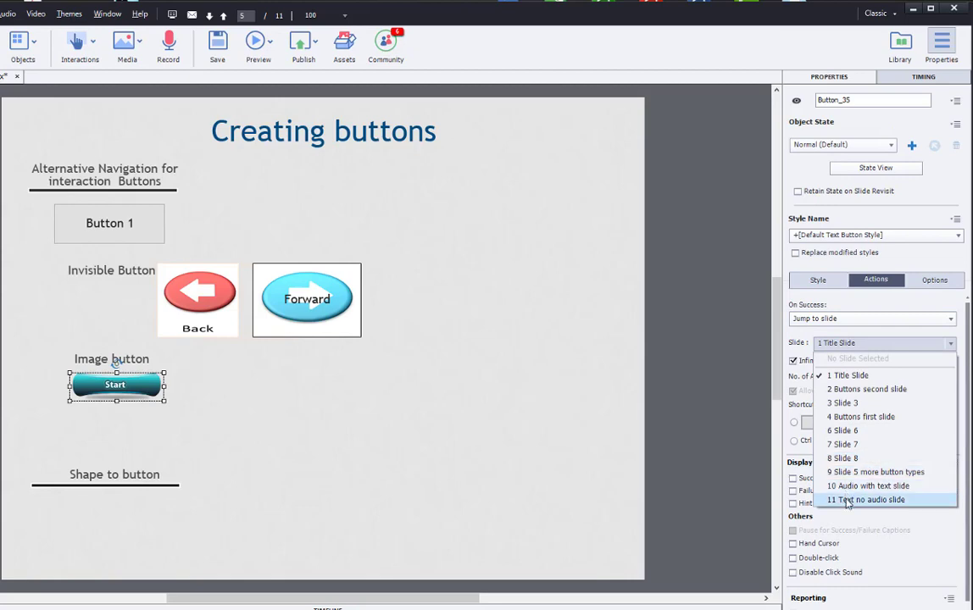
pyautogui.click(846, 500)
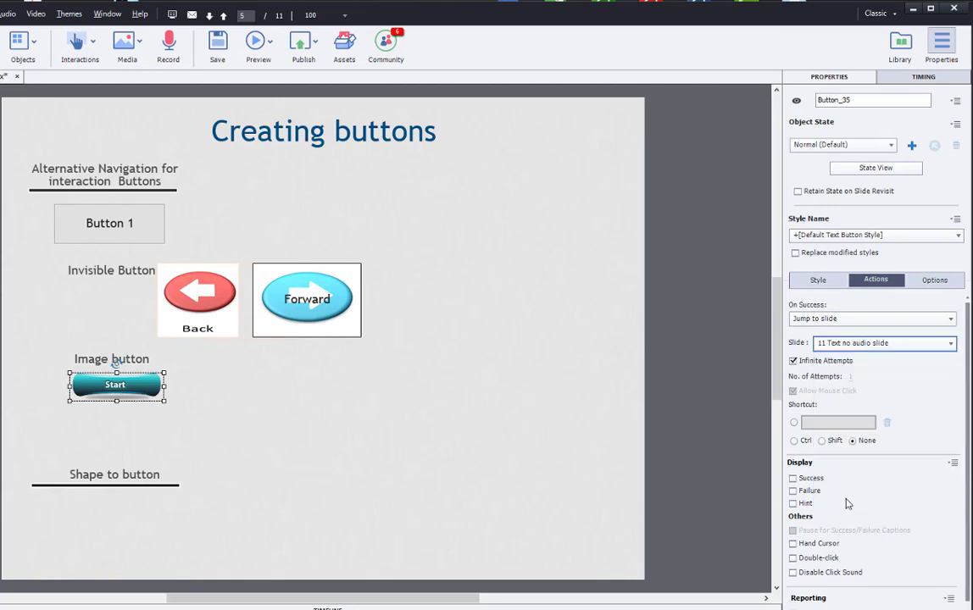
pyautogui.click(90, 388)
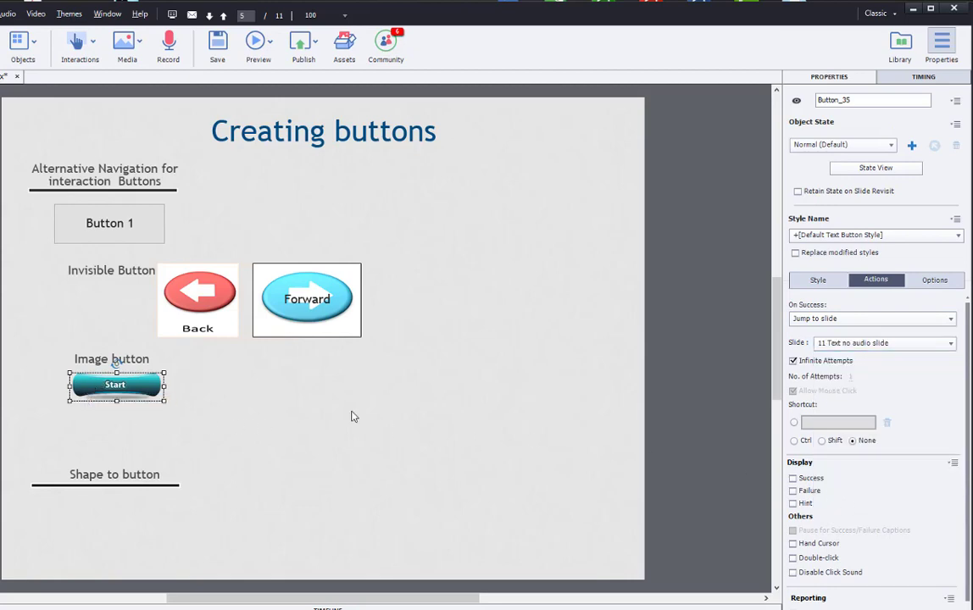